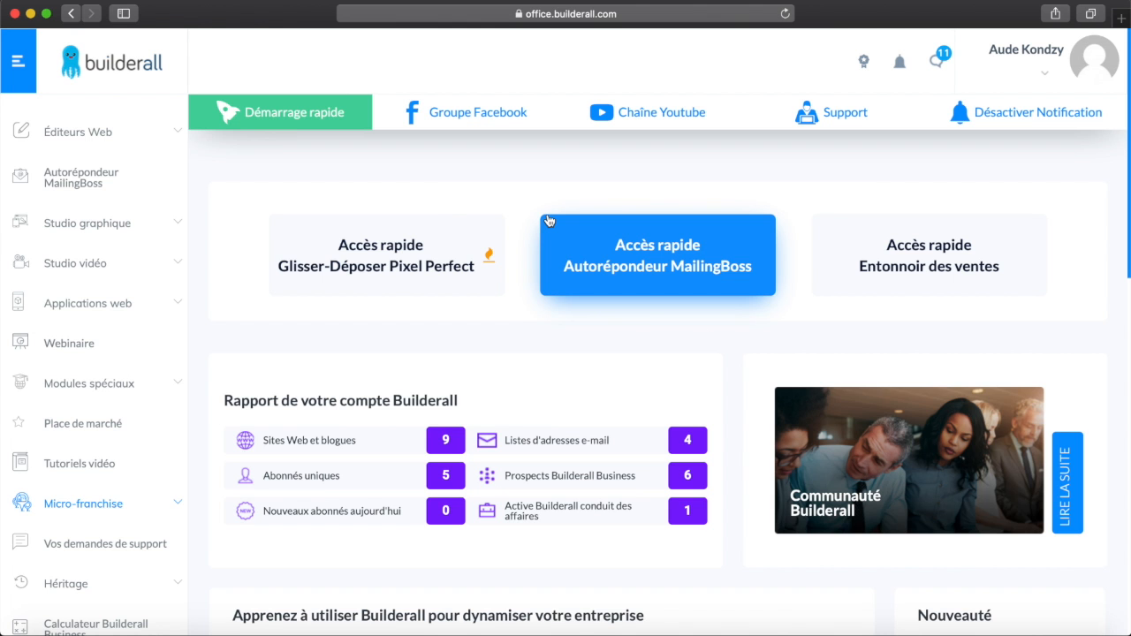
Open the list of existing websites (Mes sites web) for the Glisser-Déposer Pixel Perfect web editor.
left_click(177, 635)
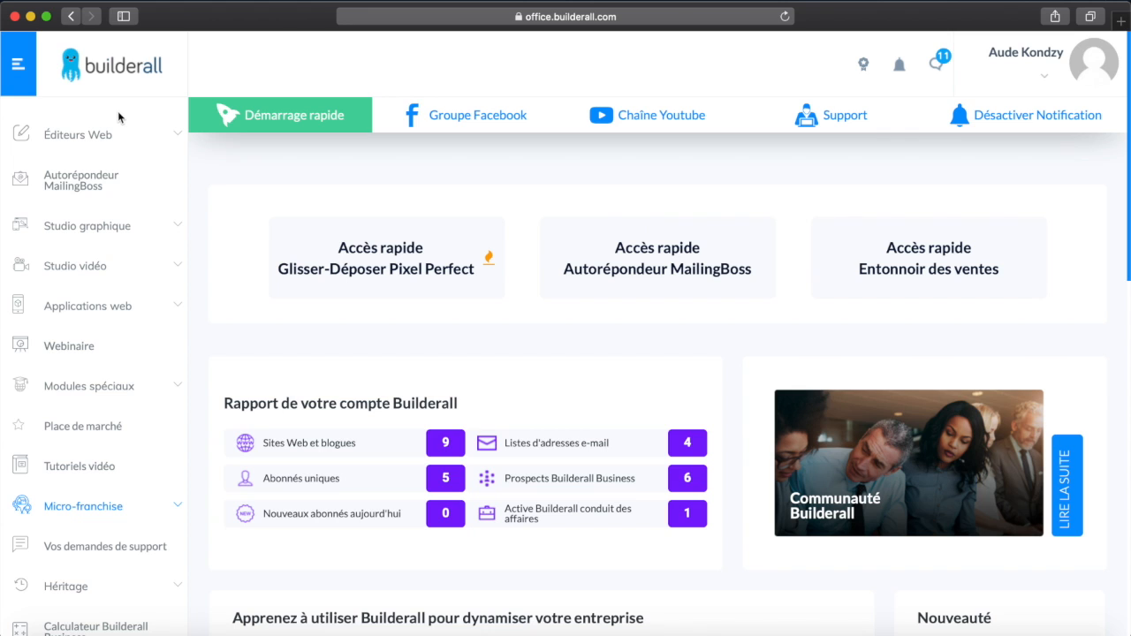
left_click(177, 135)
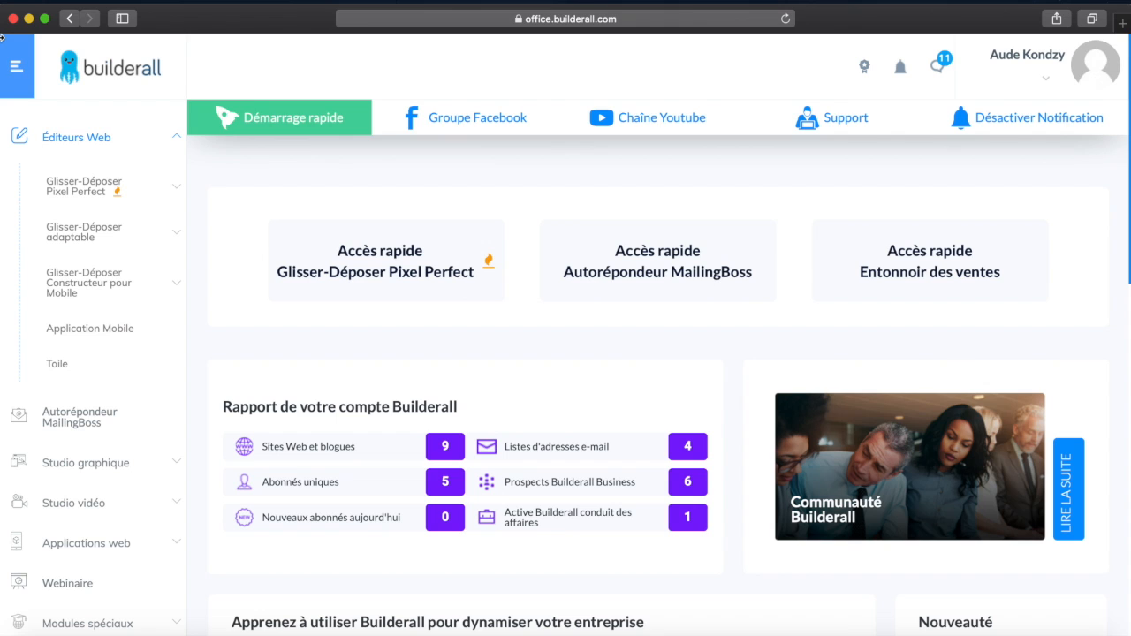
left_click(176, 140)
left_click(177, 140)
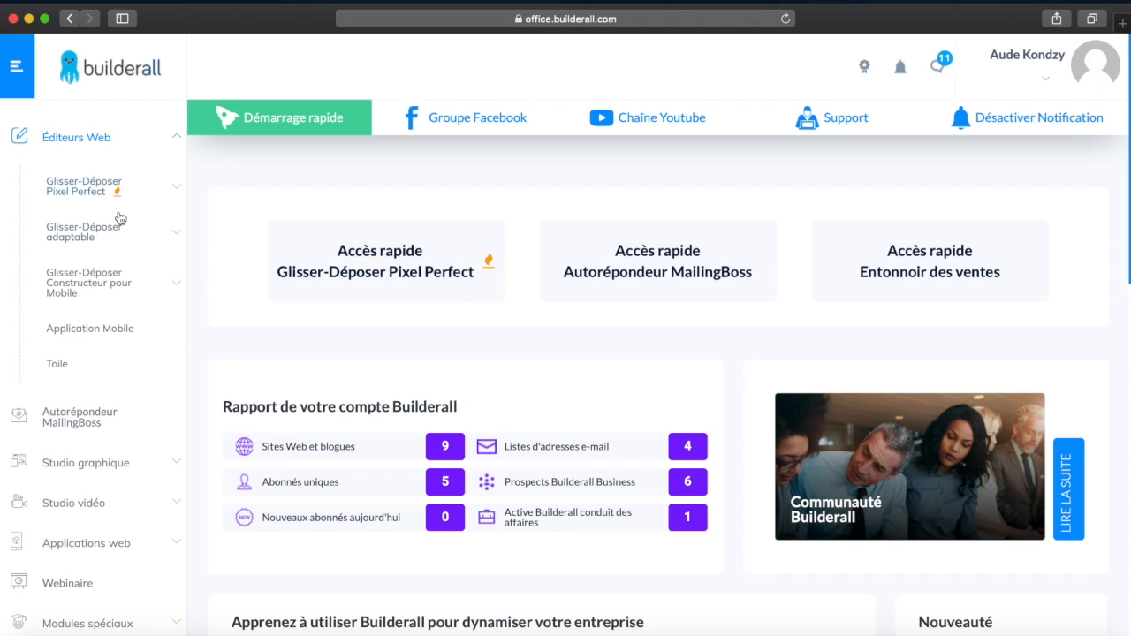
left_click(175, 188)
left_click(109, 234)
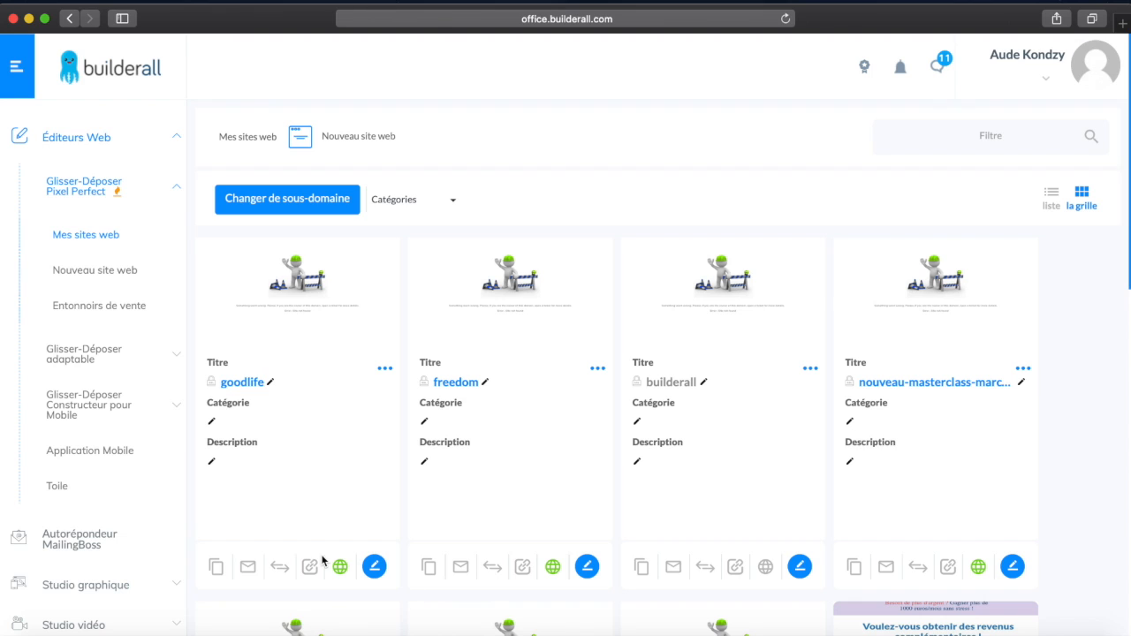
Open the goodlife website in the page editor and deselect the laptop image.
left_click(375, 566)
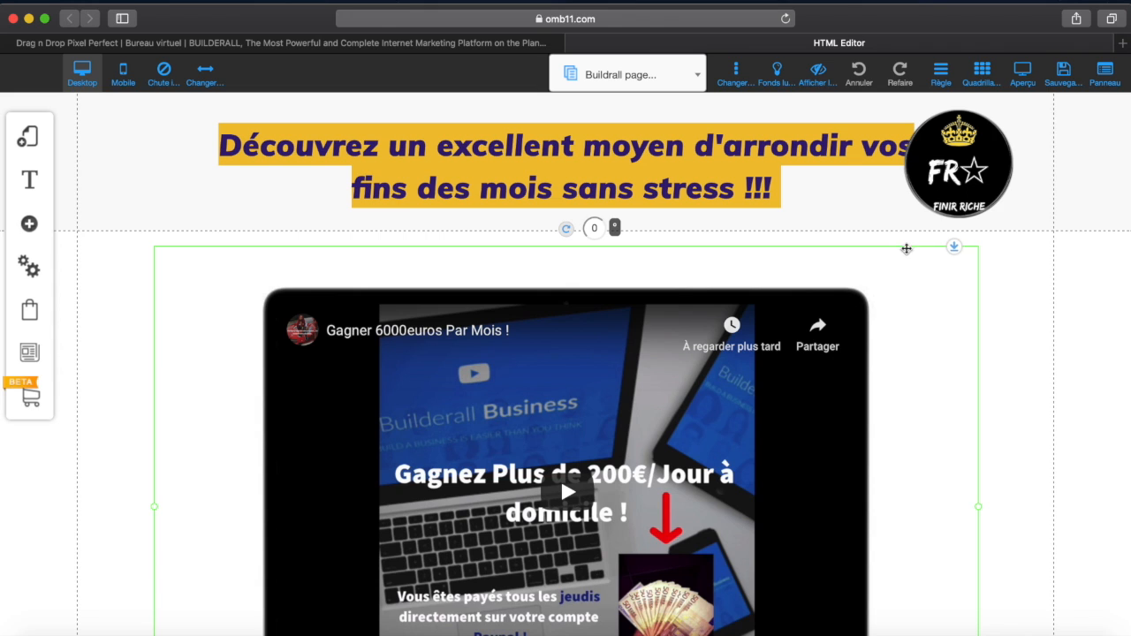
left_click(919, 288)
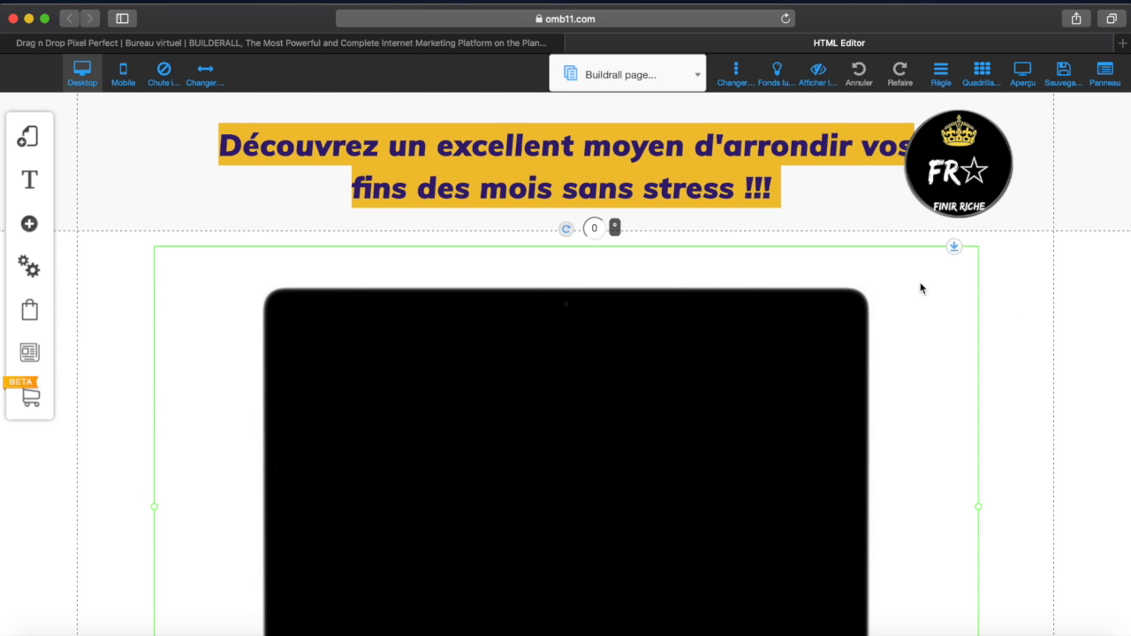
left_click(808, 244)
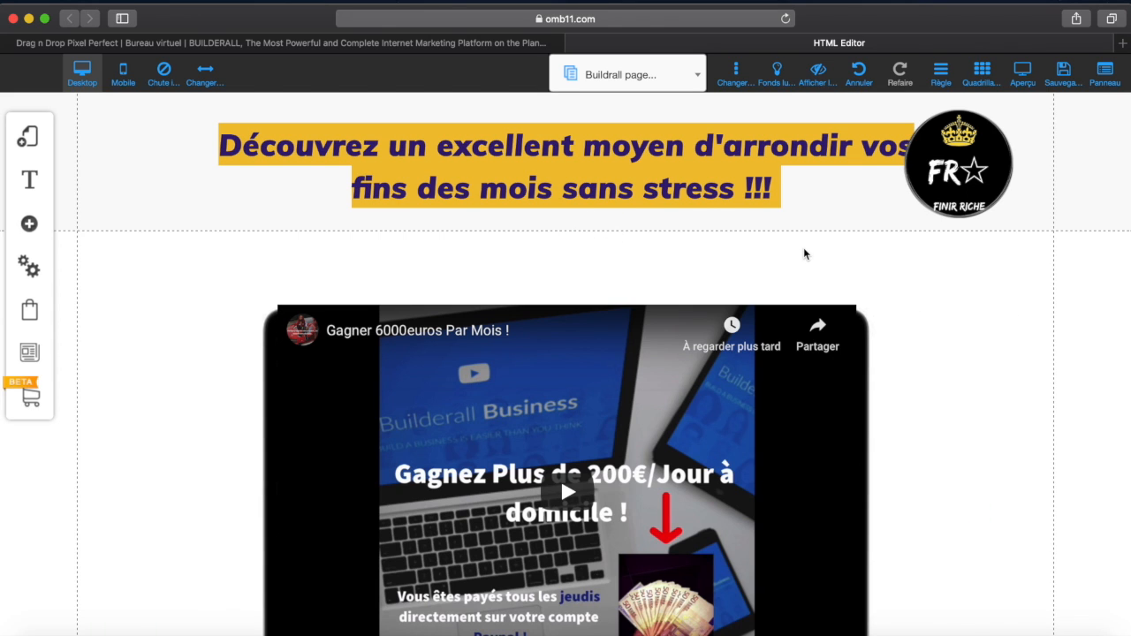
Examine the sales page from the presentation video through the affiliation text and testimonials to the countdown and footer.
scroll(808, 244, "down", 1)
scroll(566, 371, "down", 5)
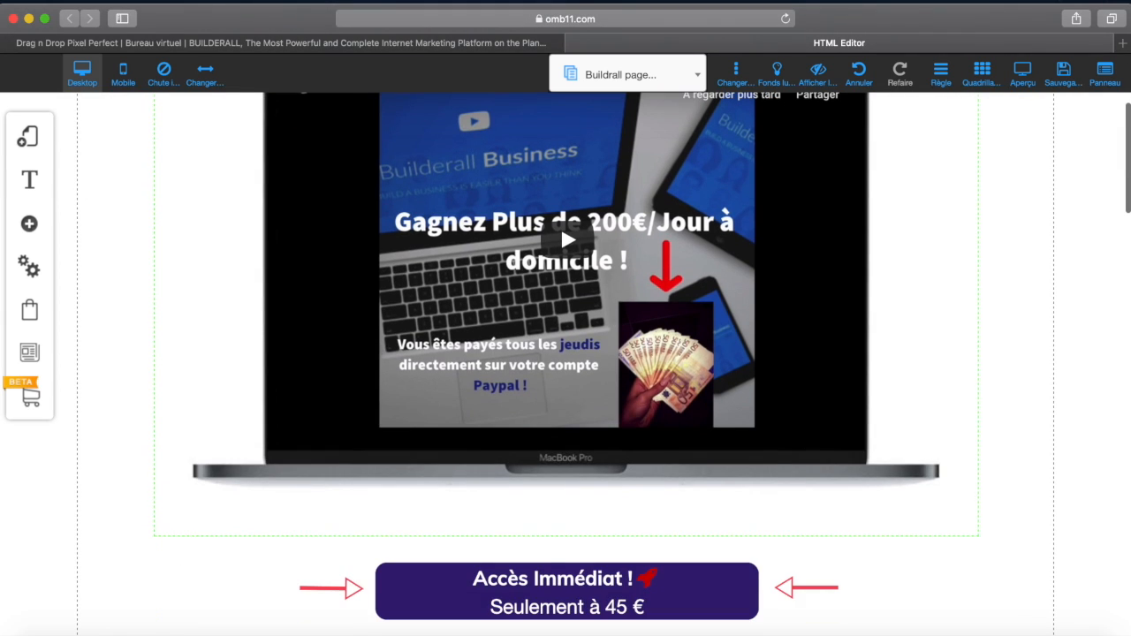
scroll(565, 353, "up", 2)
scroll(565, 354, "down", 2)
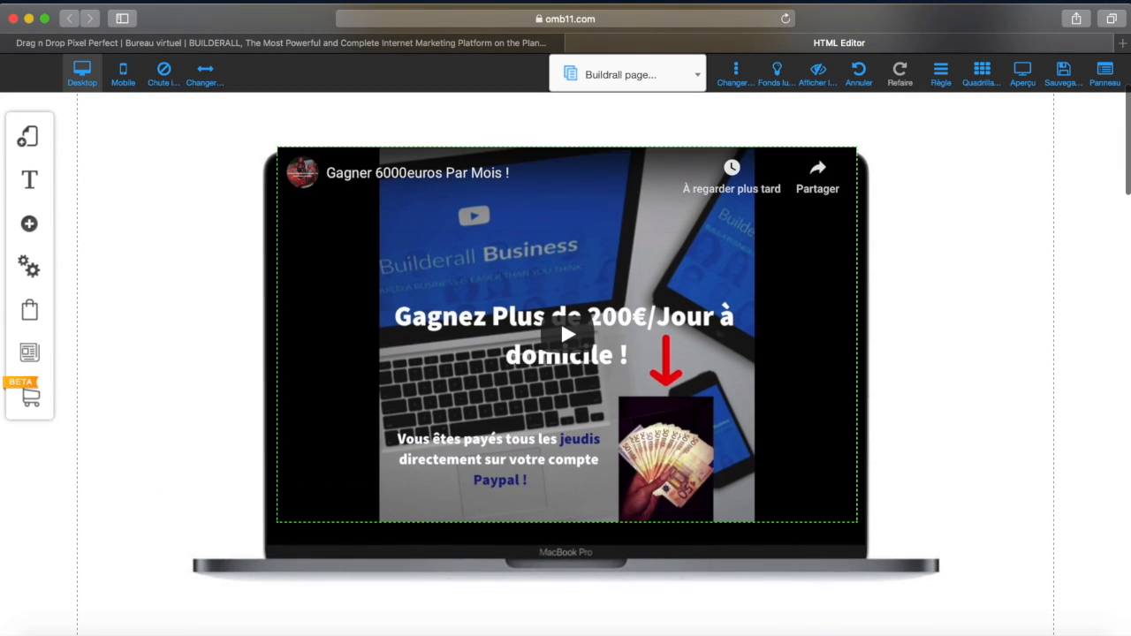
scroll(565, 354, "down", 4)
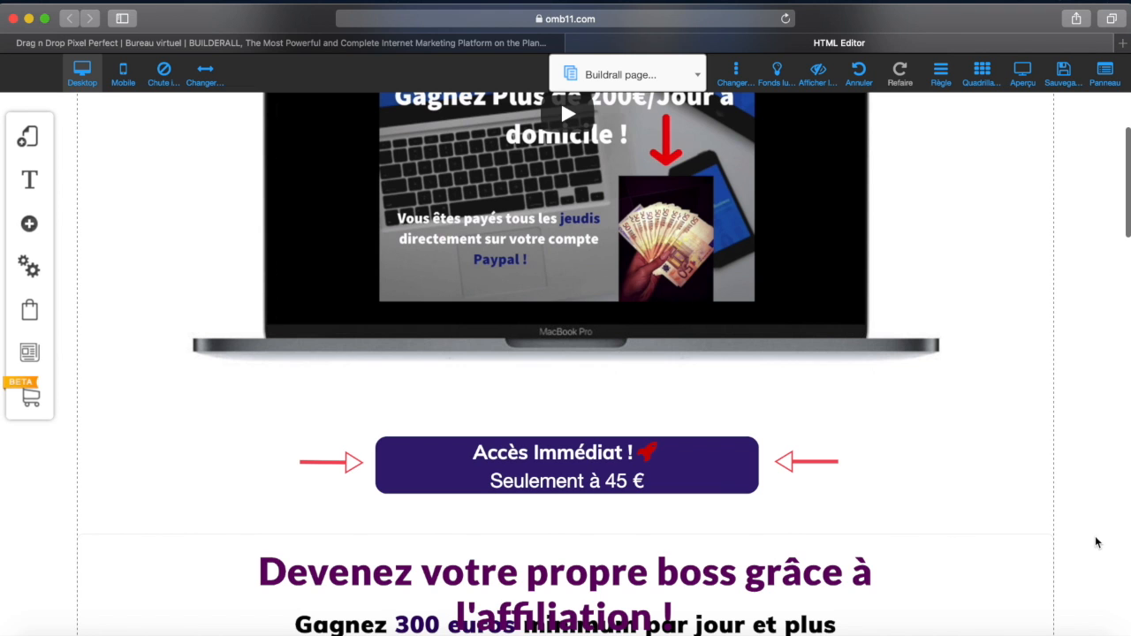
scroll(1017, 510, "down", 3)
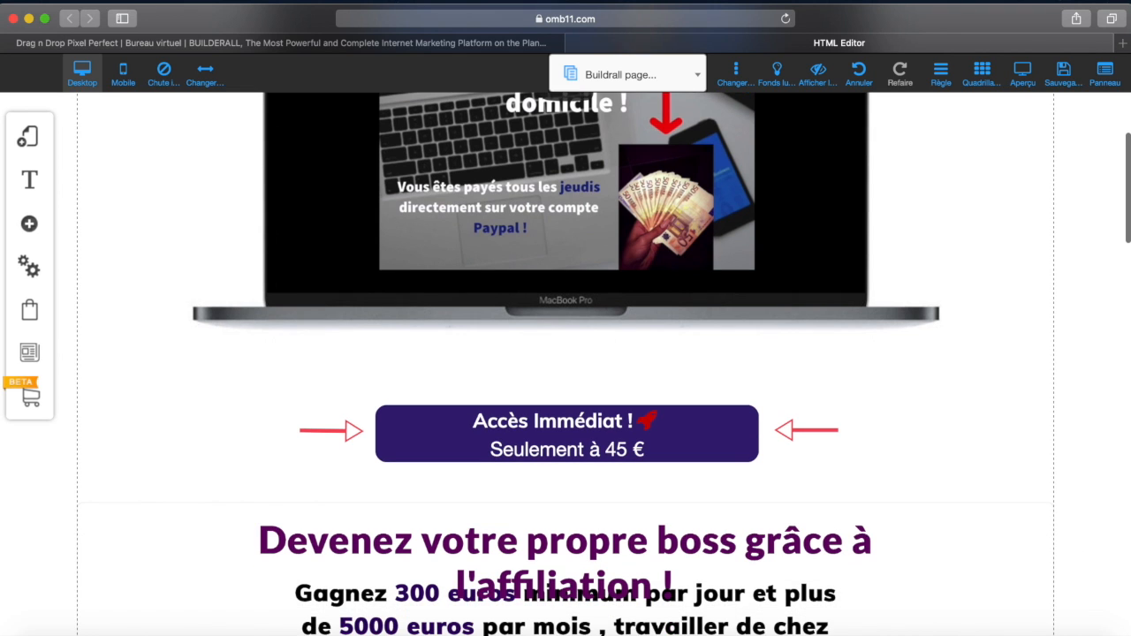
scroll(1017, 510, "down", 8)
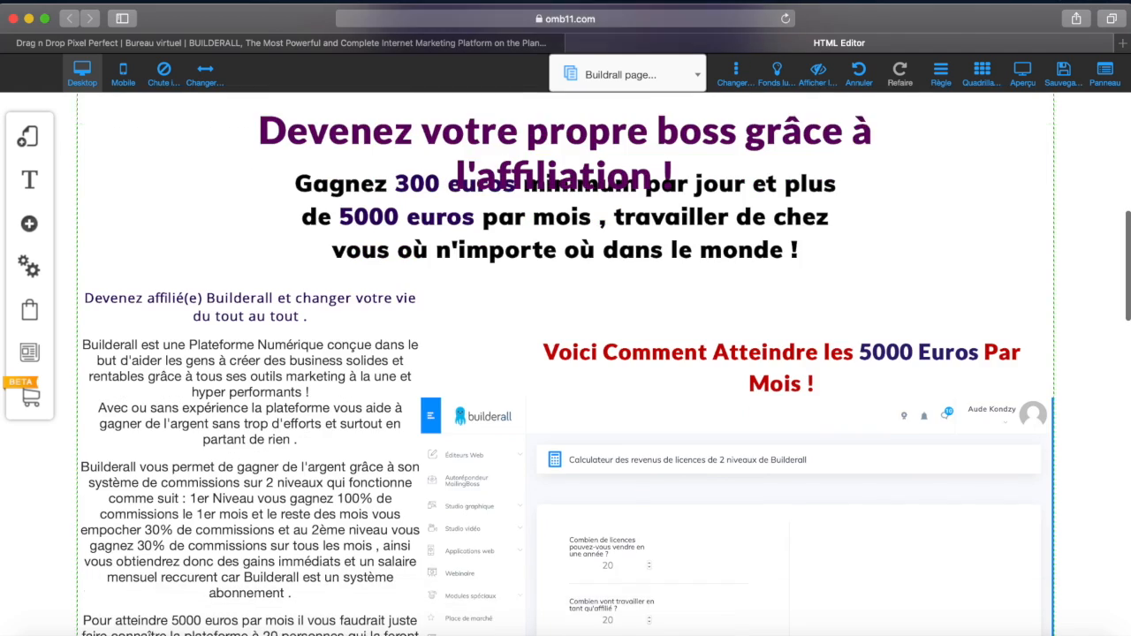
scroll(1017, 510, "down", 8)
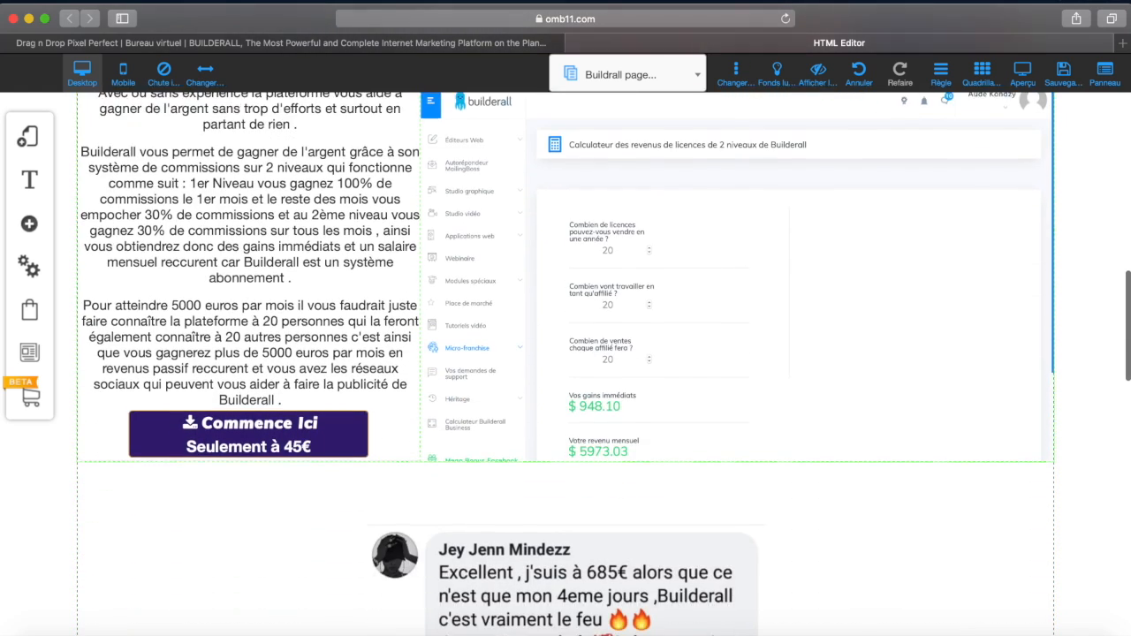
scroll(1018, 510, "down", 7)
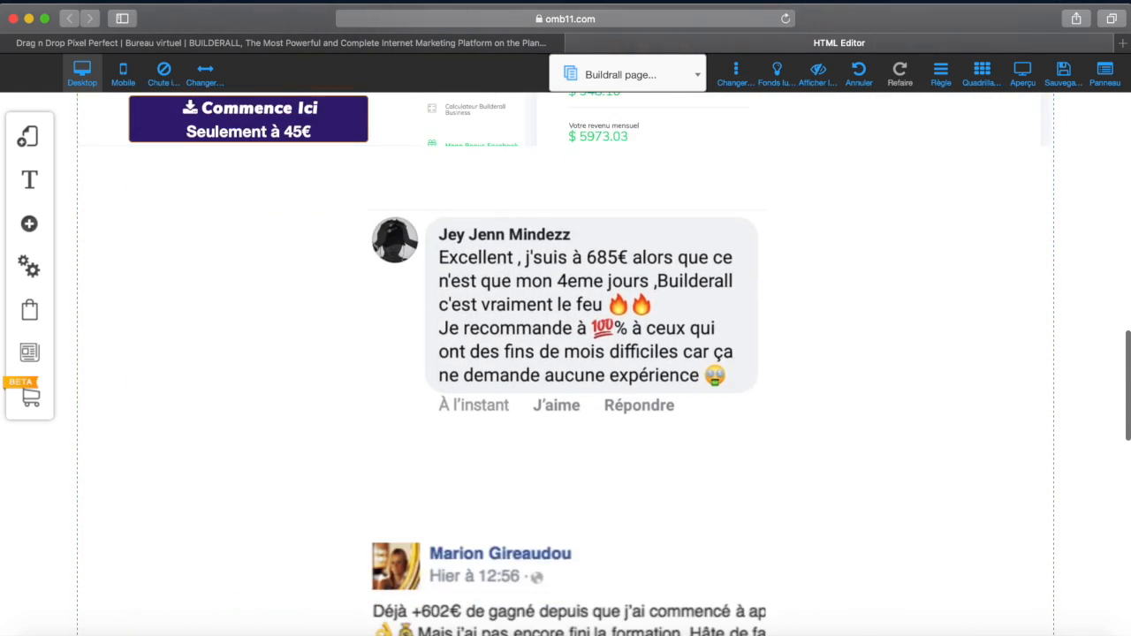
scroll(566, 364, "down", 13)
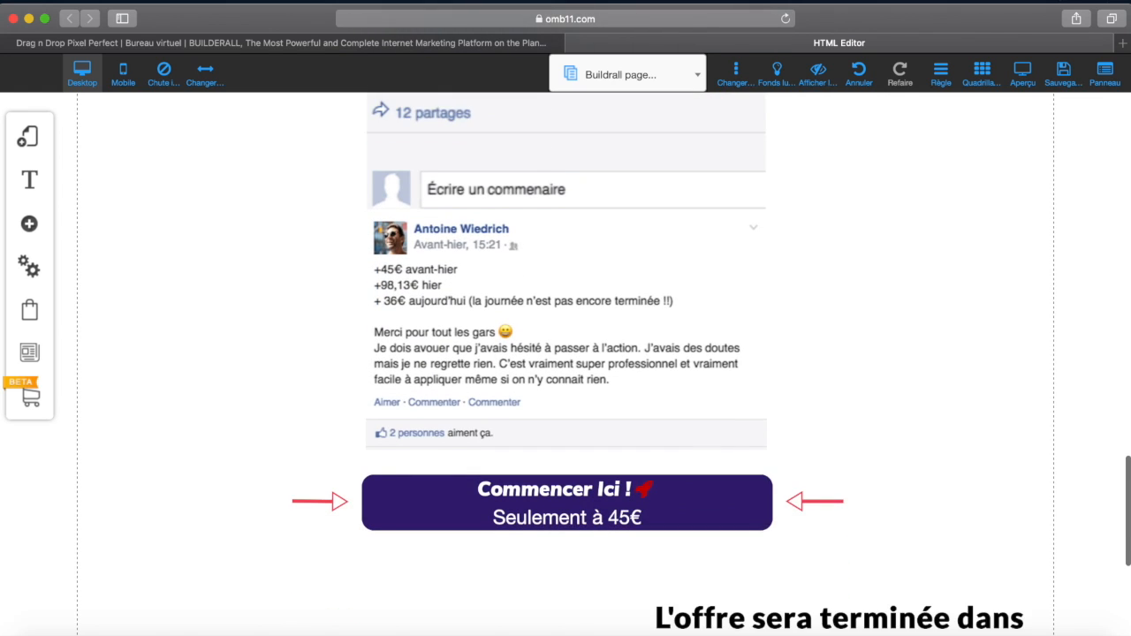
scroll(566, 364, "down", 8)
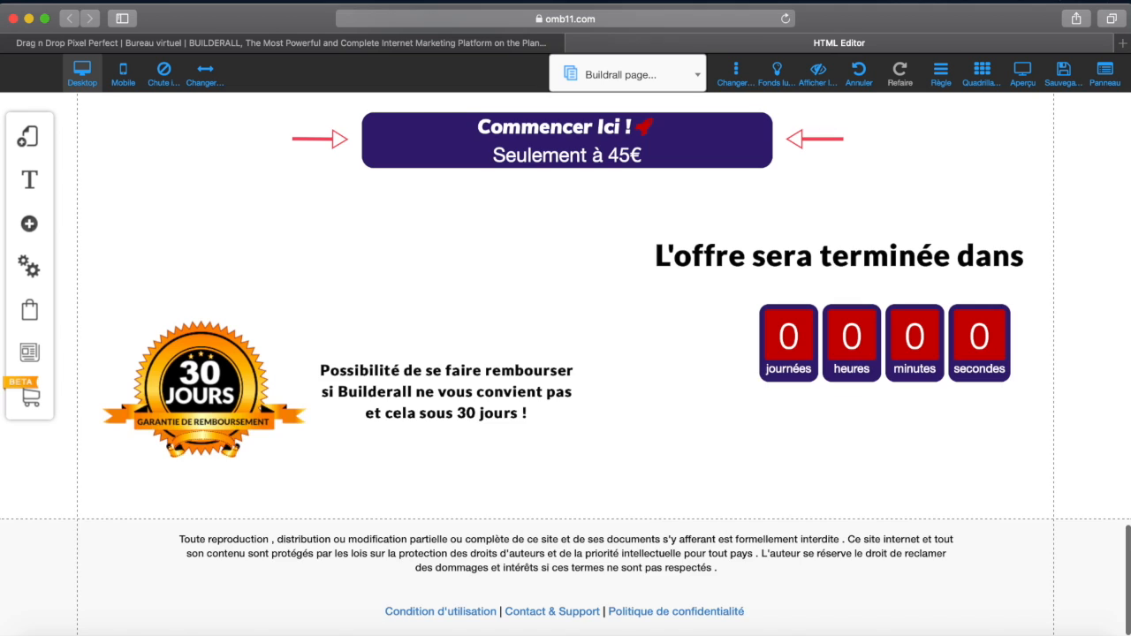
scroll(566, 364, "up", 4)
scroll(566, 364, "down", 2)
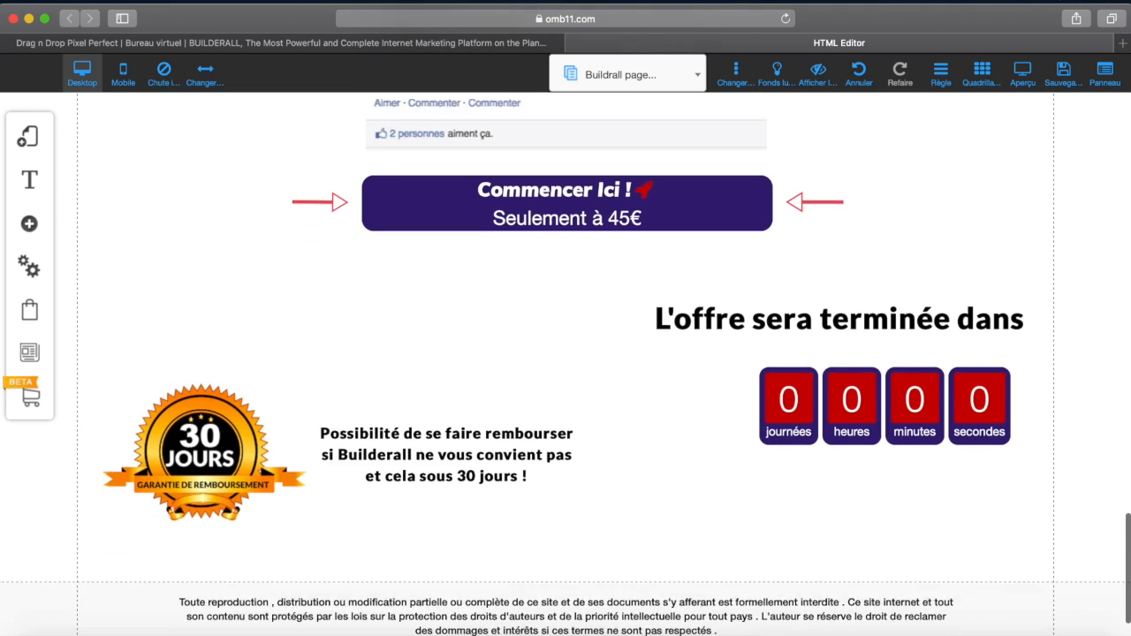
scroll(565, 364, "down", 2)
Return to the top of the sales page and review the headline, the laptop video and the "Accès Immédiat !" button.
scroll(566, 364, "up", 8)
scroll(566, 364, "up", 20)
scroll(566, 364, "up", 17)
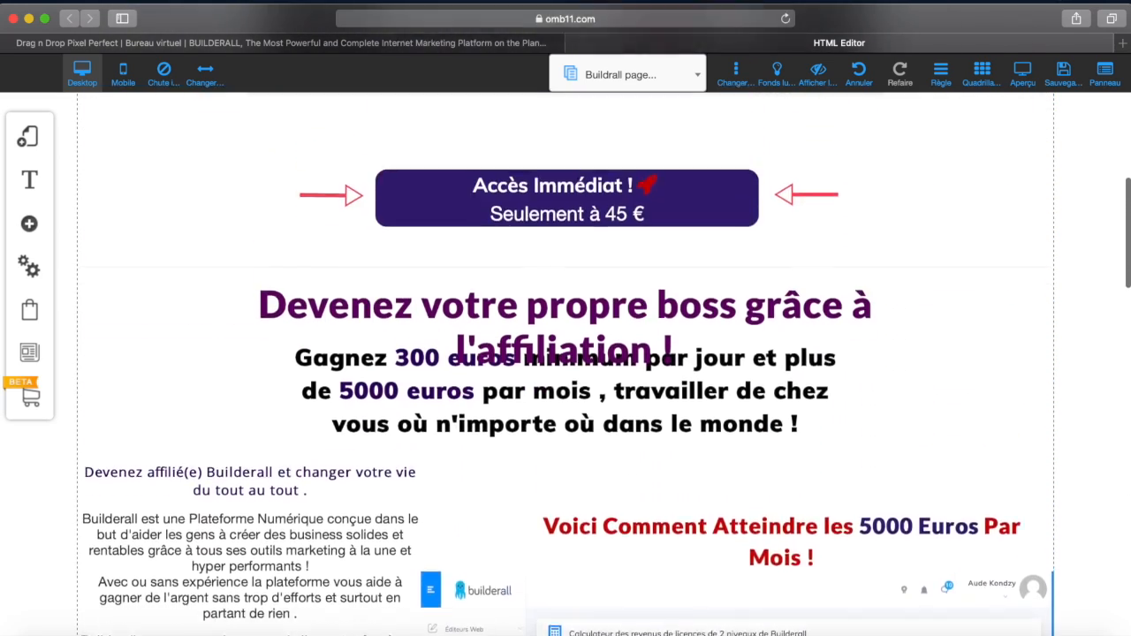
scroll(566, 364, "up", 12)
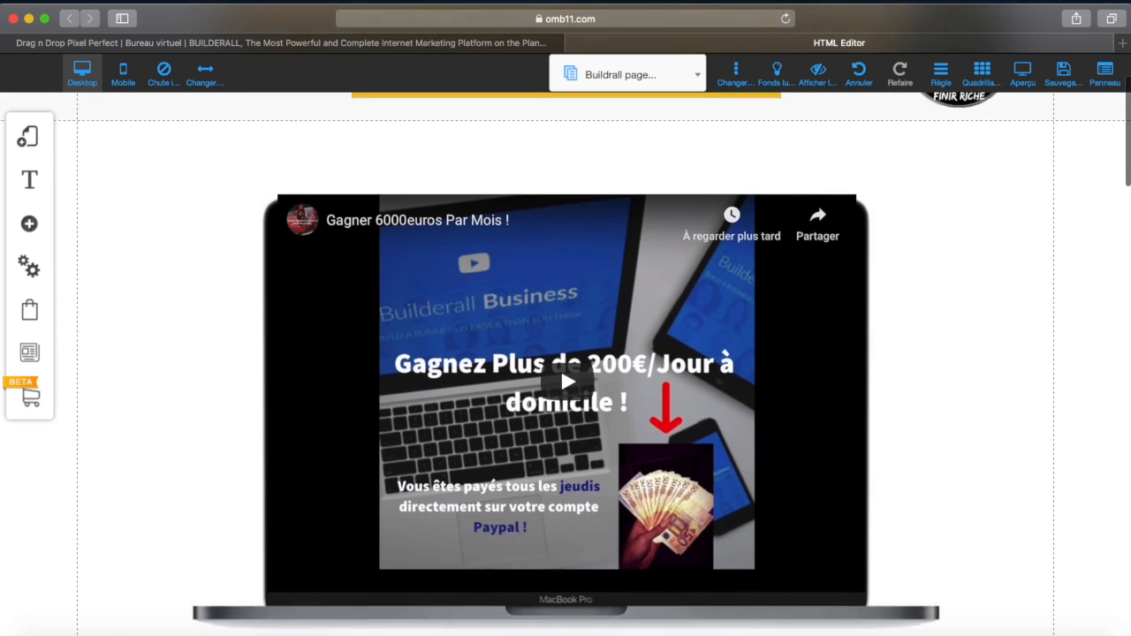
scroll(566, 364, "up", 1)
scroll(566, 365, "down", 2)
scroll(566, 364, "up", 1)
scroll(560, 365, "up", 3)
scroll(560, 365, "down", 1)
scroll(566, 364, "up", 1)
scroll(565, 364, "down", 1)
scroll(565, 364, "up", 1)
scroll(565, 364, "down", 1)
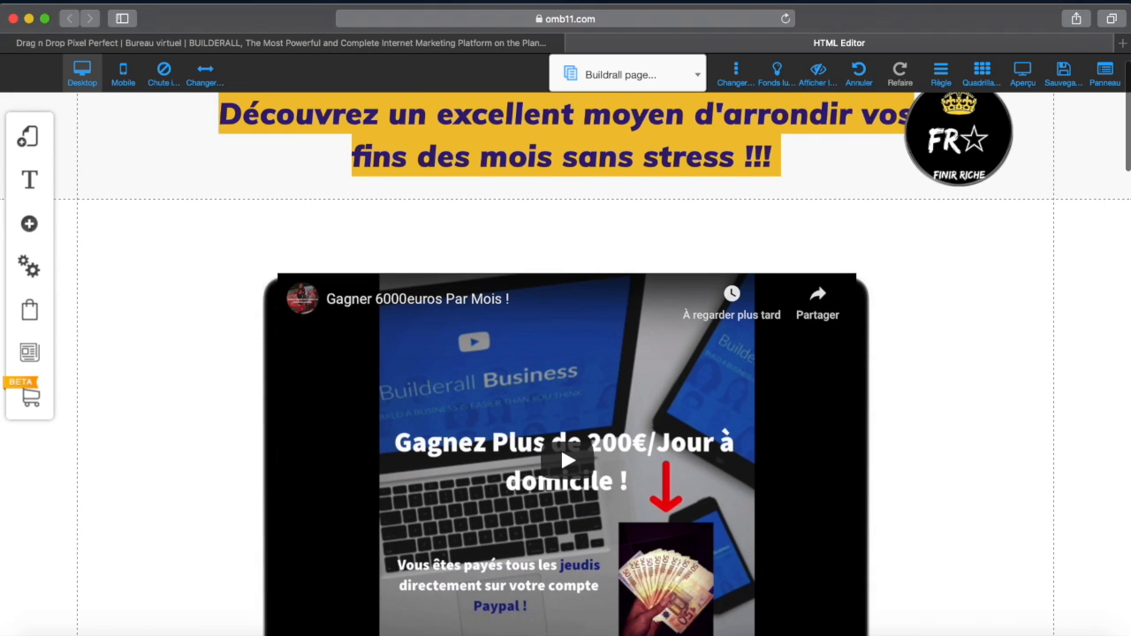
scroll(566, 364, "down", 10)
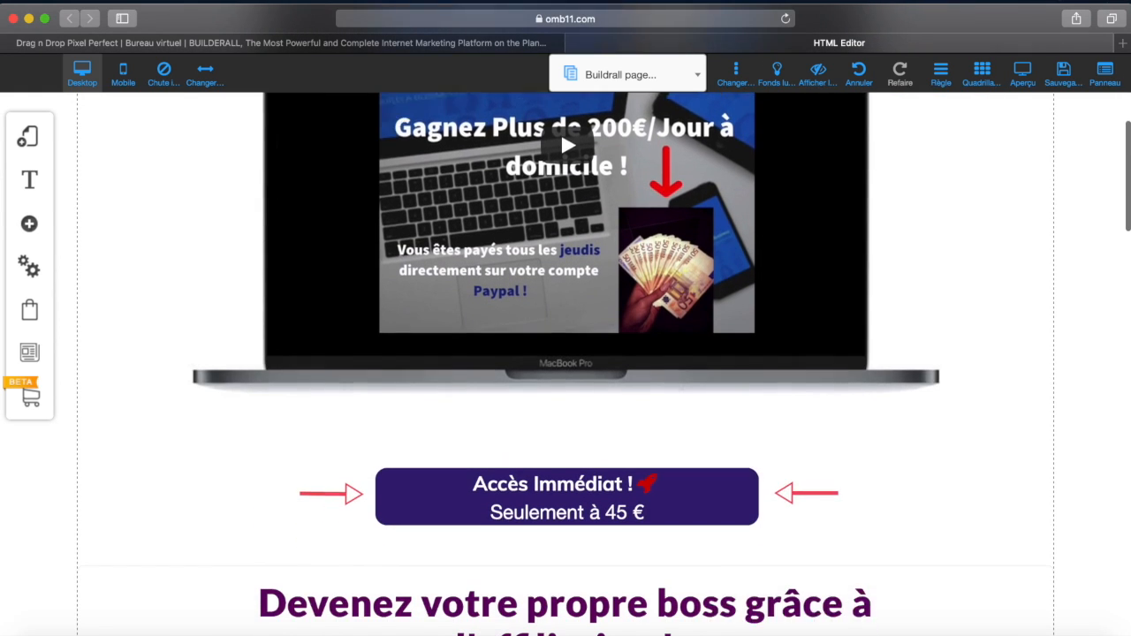
scroll(565, 364, "down", 2)
scroll(565, 364, "up", 3)
scroll(566, 364, "up", 1)
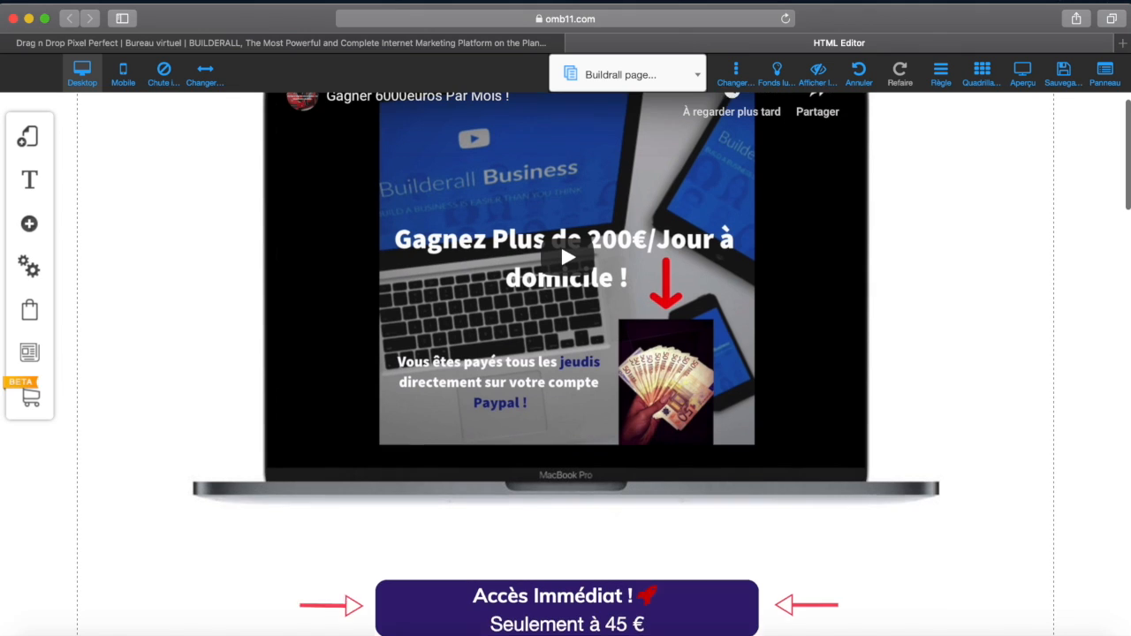
scroll(566, 364, "down", 3)
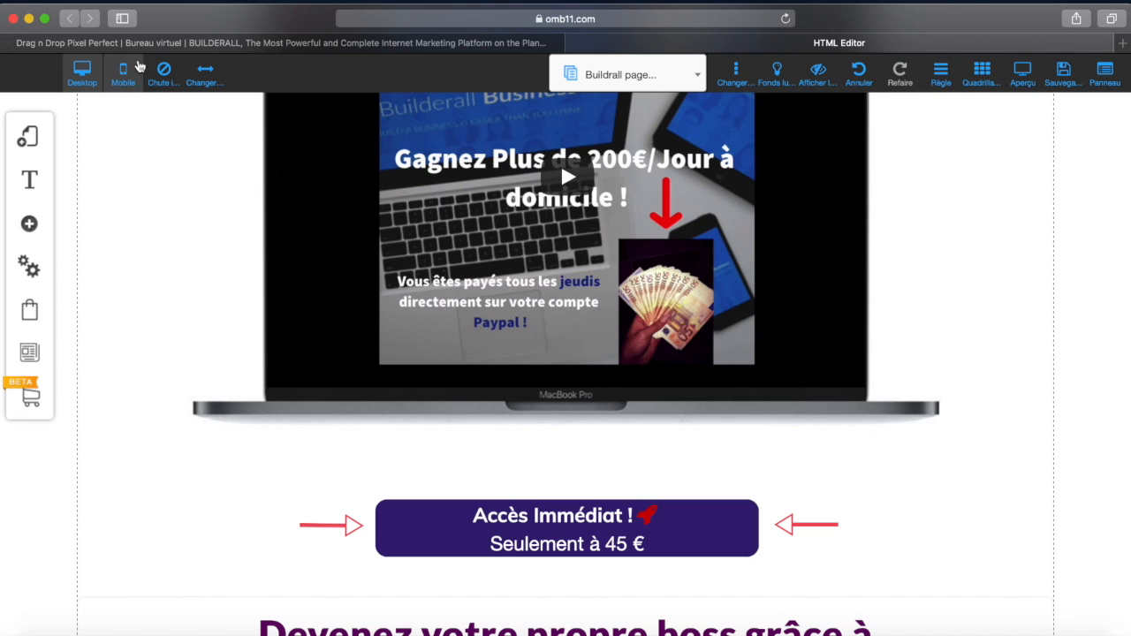
Switch back to the Builderall office page and open the Ressources section of Micro-franchise.
left_click(186, 44)
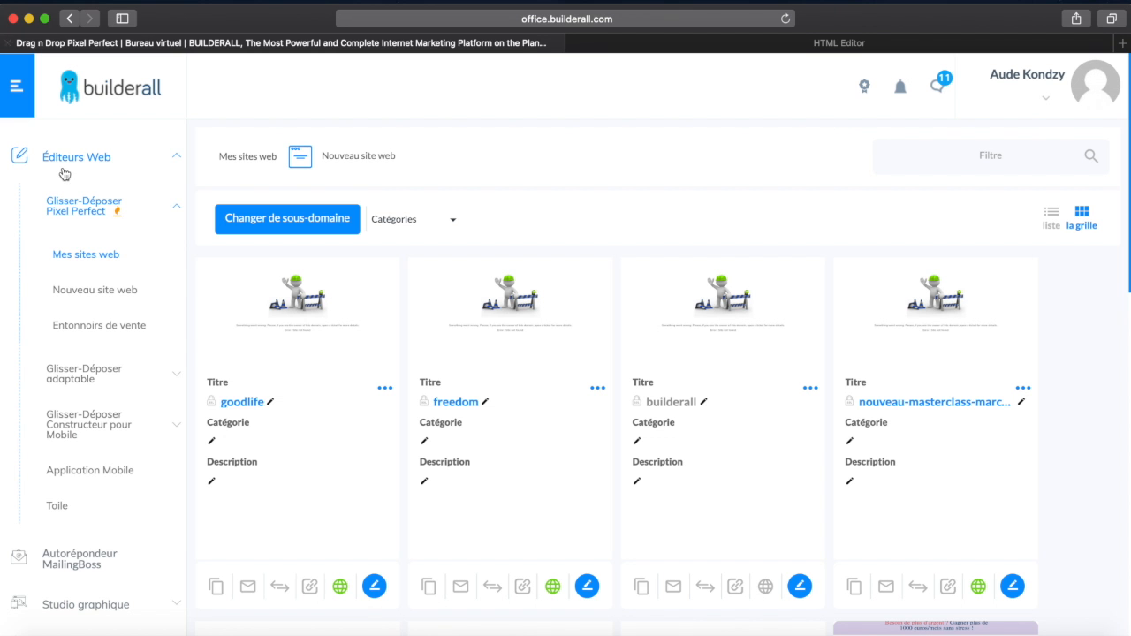
left_click(176, 157)
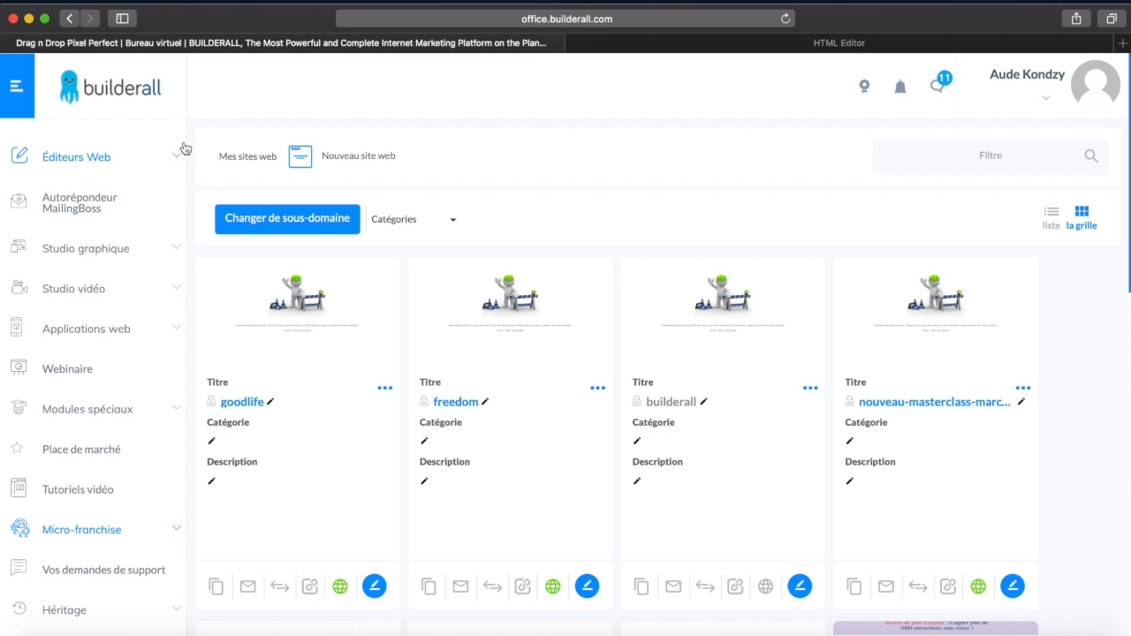
scroll(188, 201, "down", 3)
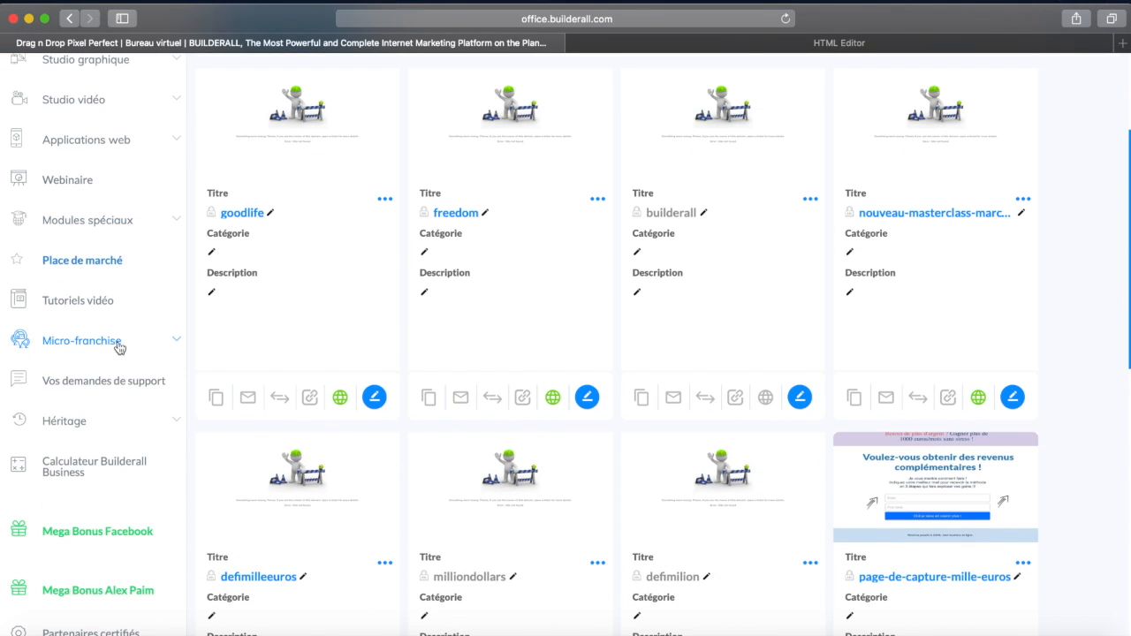
left_click(176, 341)
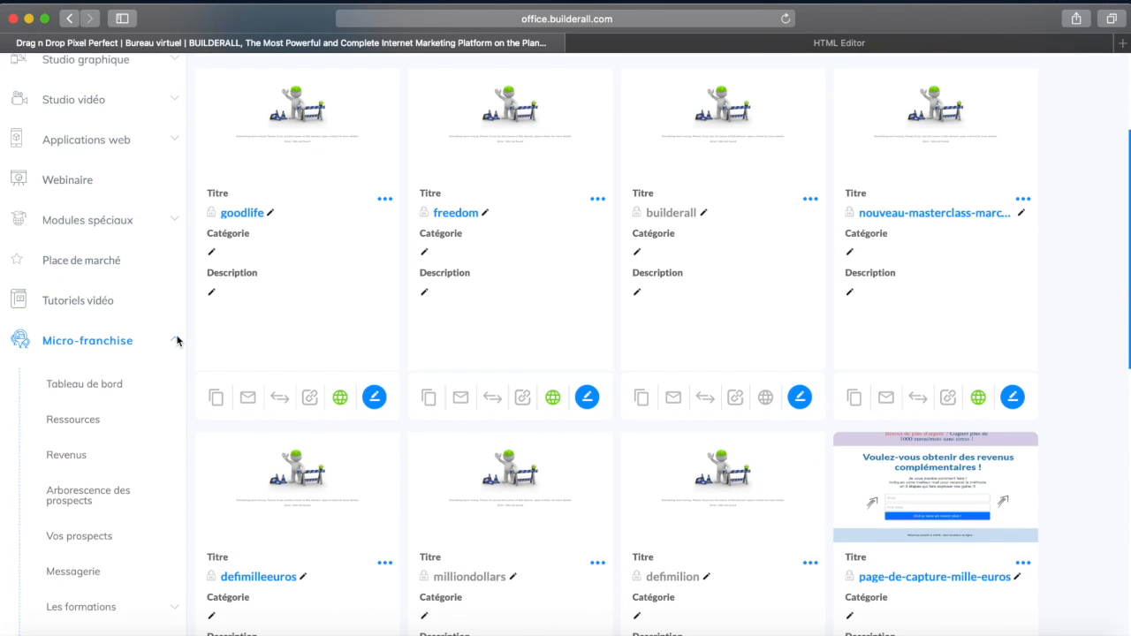
left_click(95, 424)
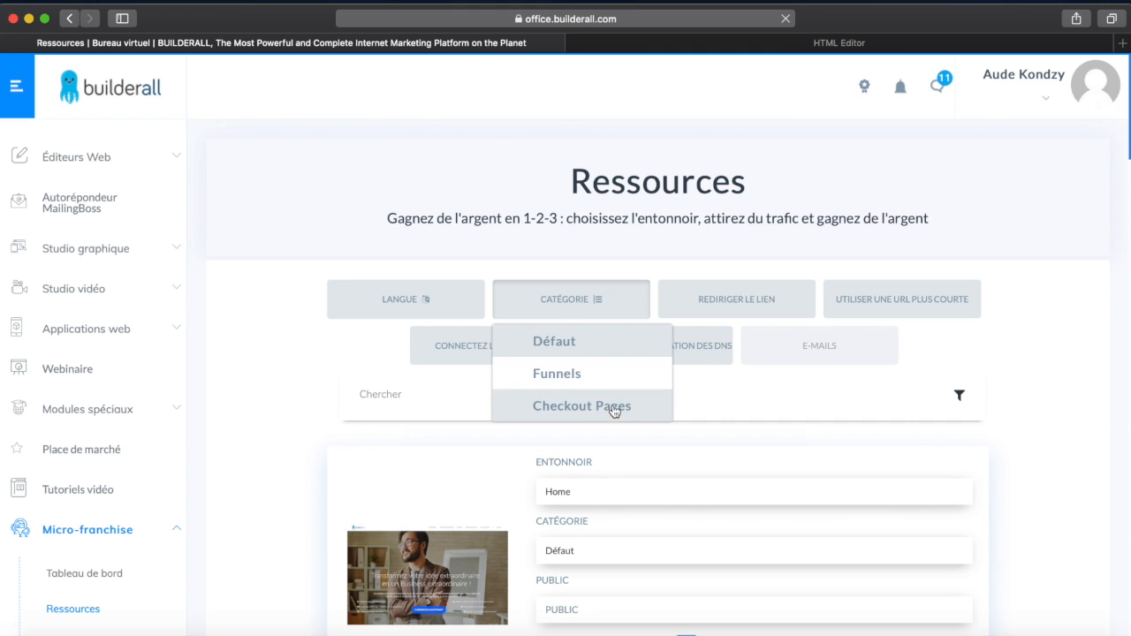
Filter the resources by the Checkout Pages category and examine the checkout entries from Checkout FR EUR 8.90 to EUR 44.90.
left_click(591, 406)
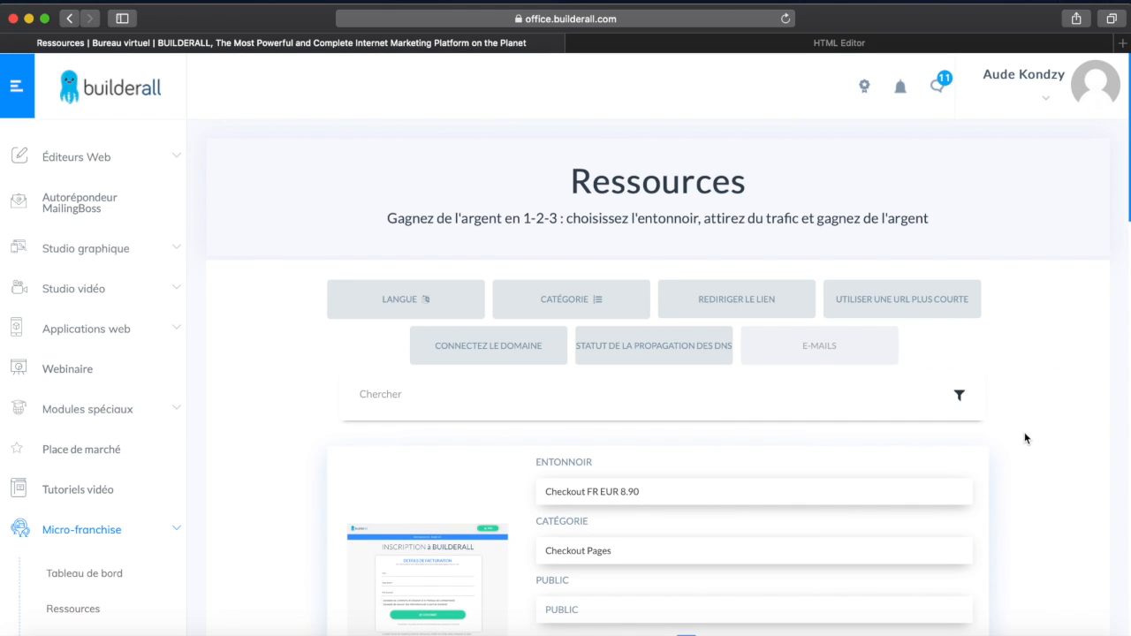
scroll(1024, 432, "down", 4)
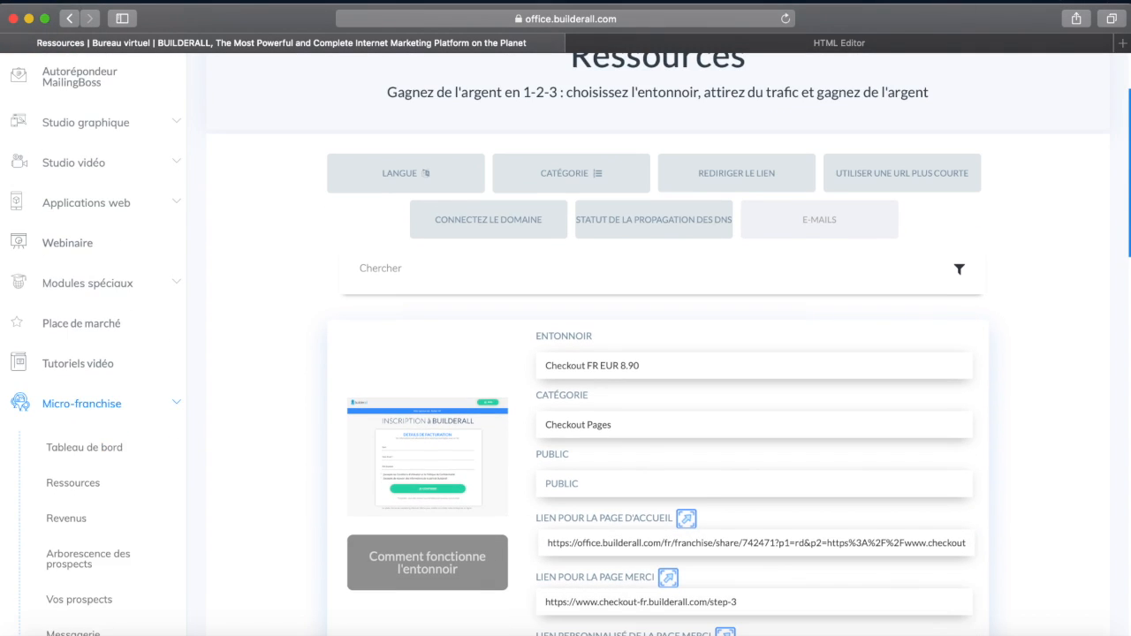
scroll(659, 354, "down", 2)
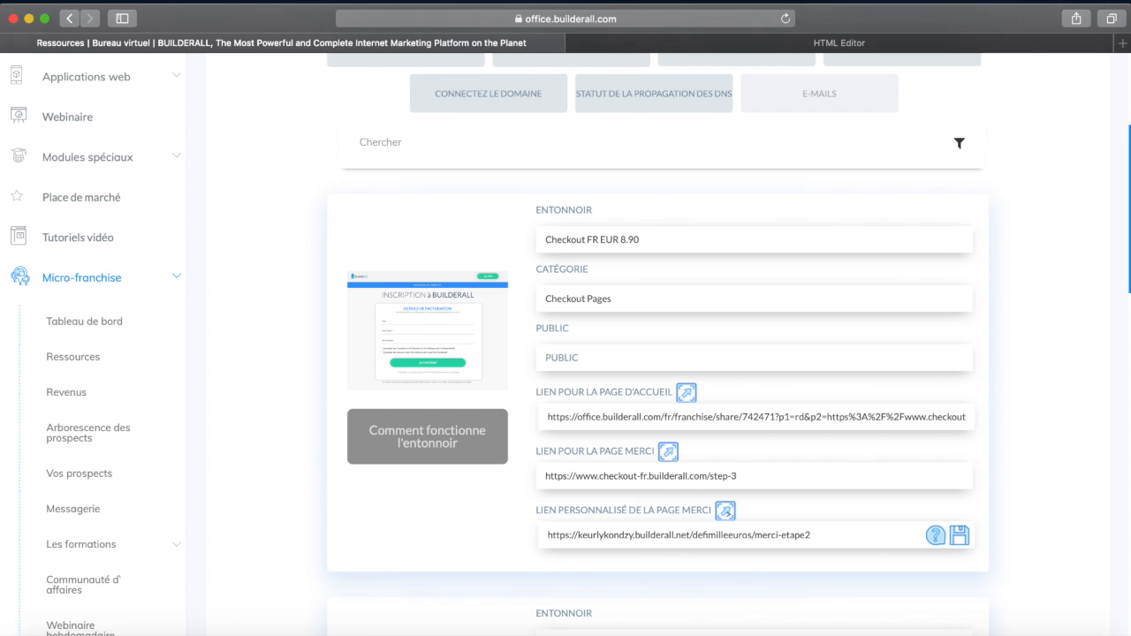
scroll(659, 353, "down", 2)
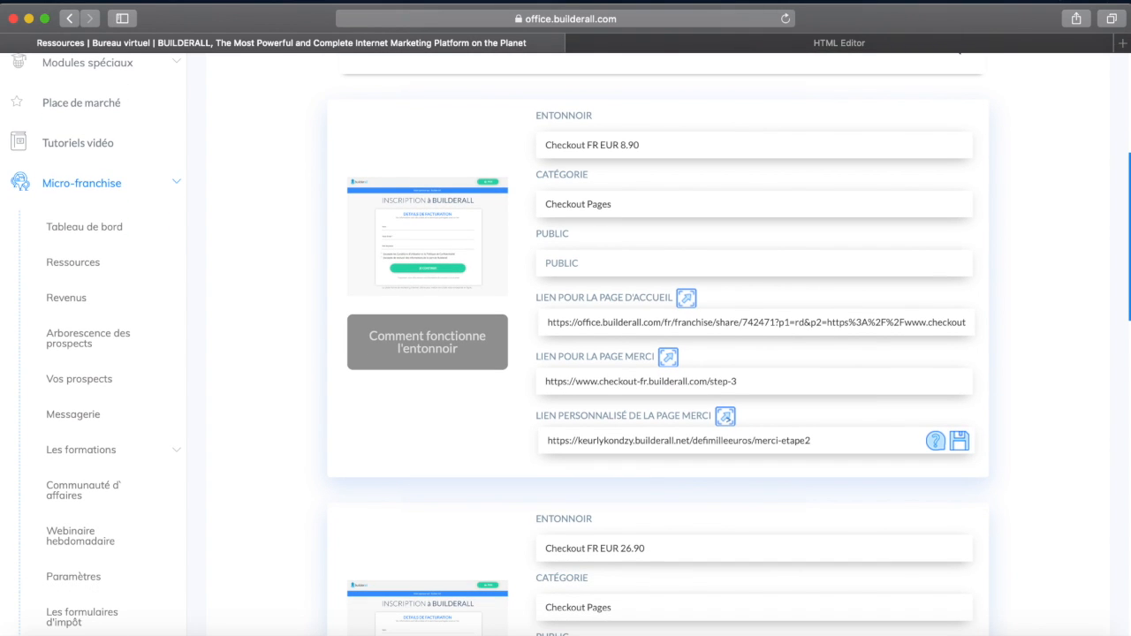
scroll(658, 354, "down", 3)
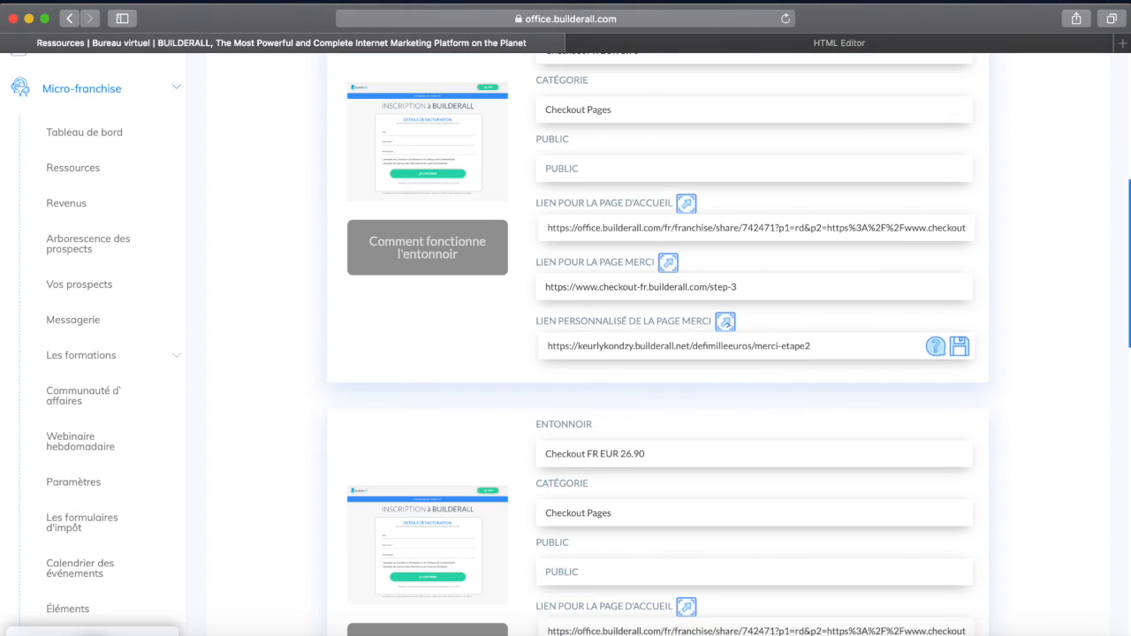
scroll(659, 354, "down", 5)
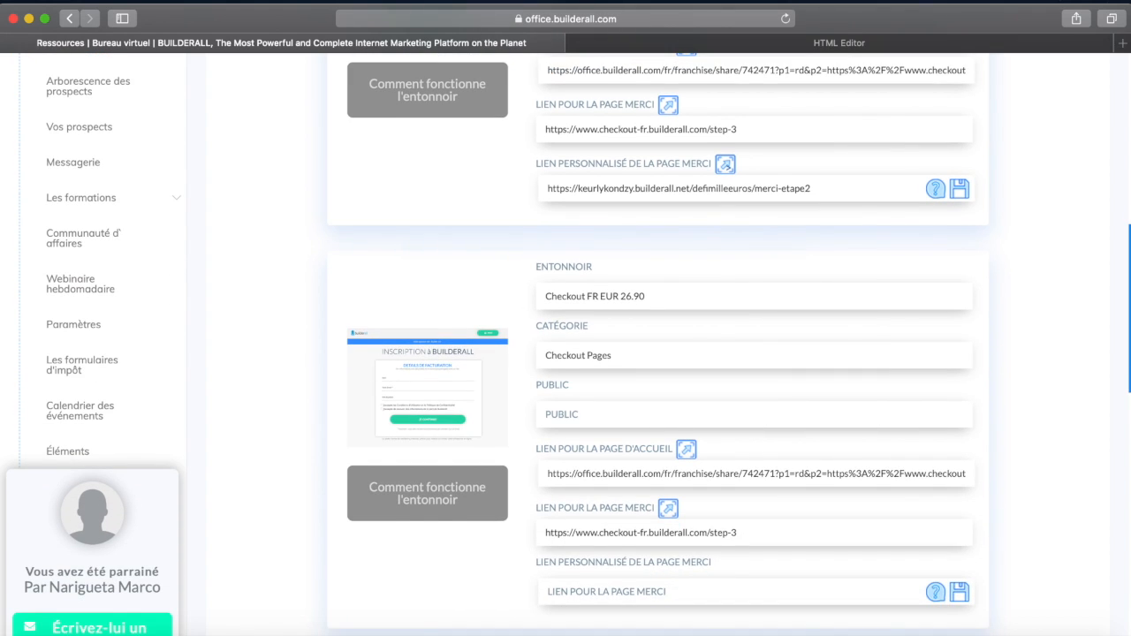
scroll(659, 354, "down", 5)
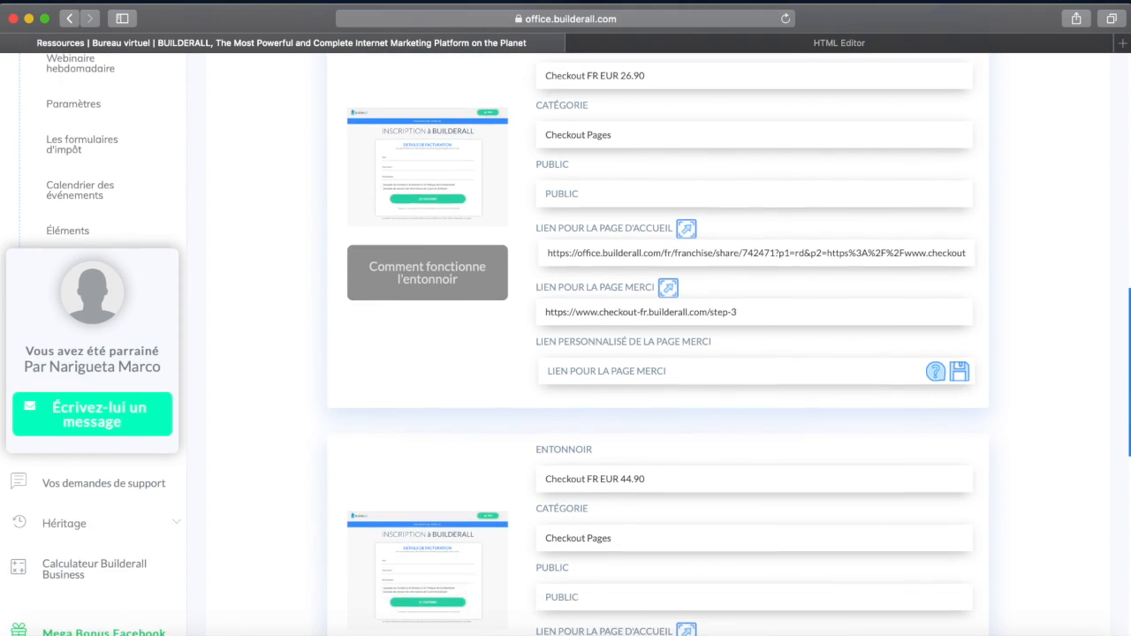
scroll(658, 354, "down", 4)
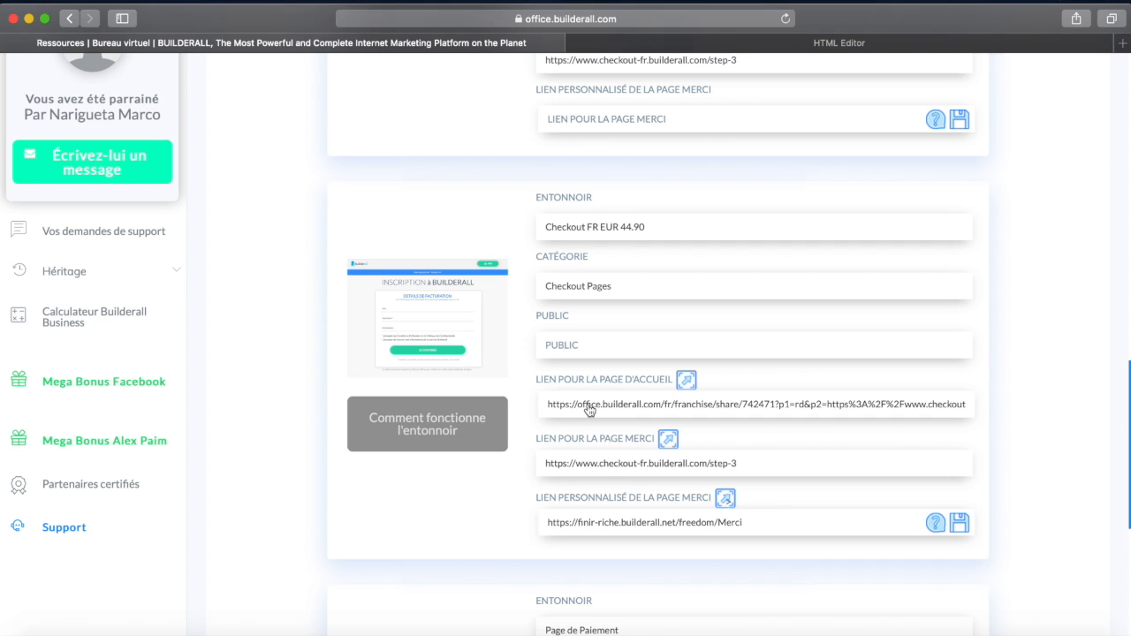
Switch to the HTML Editor and open the web address action of the "Accès Immédiat !" button through the list of link types.
left_click(733, 42)
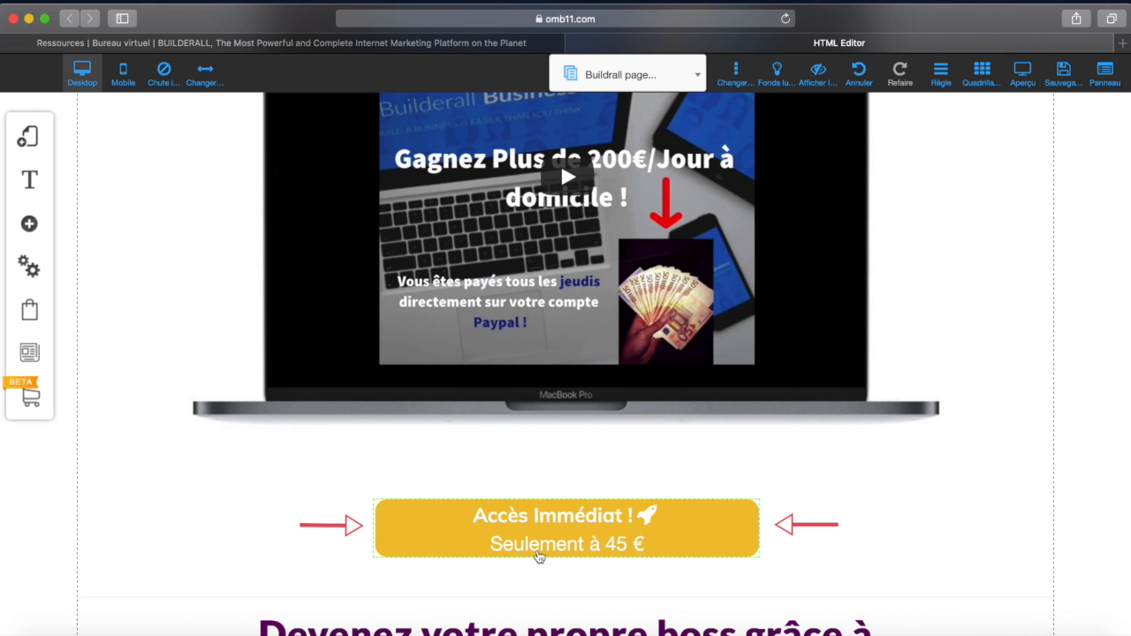
left_click(541, 539)
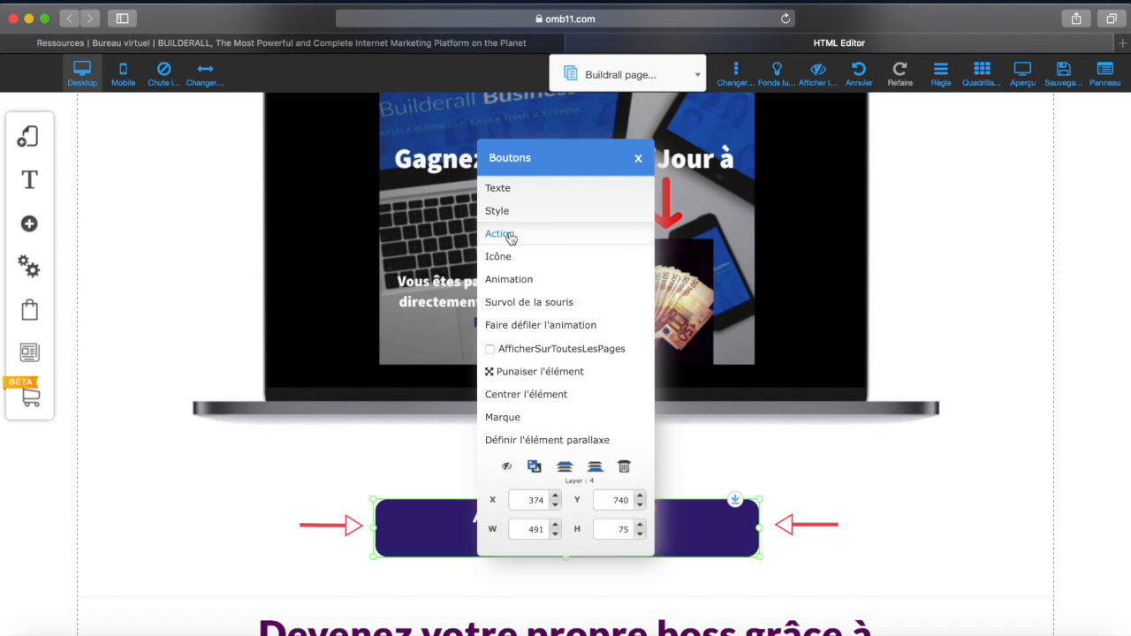
left_click(501, 234)
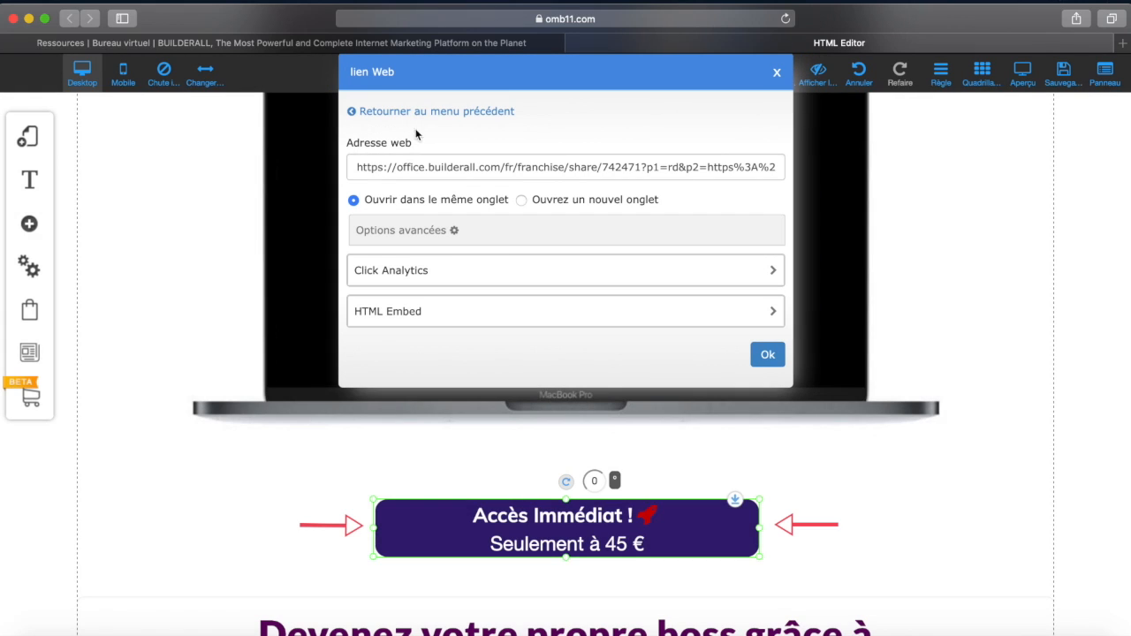
left_click(353, 111)
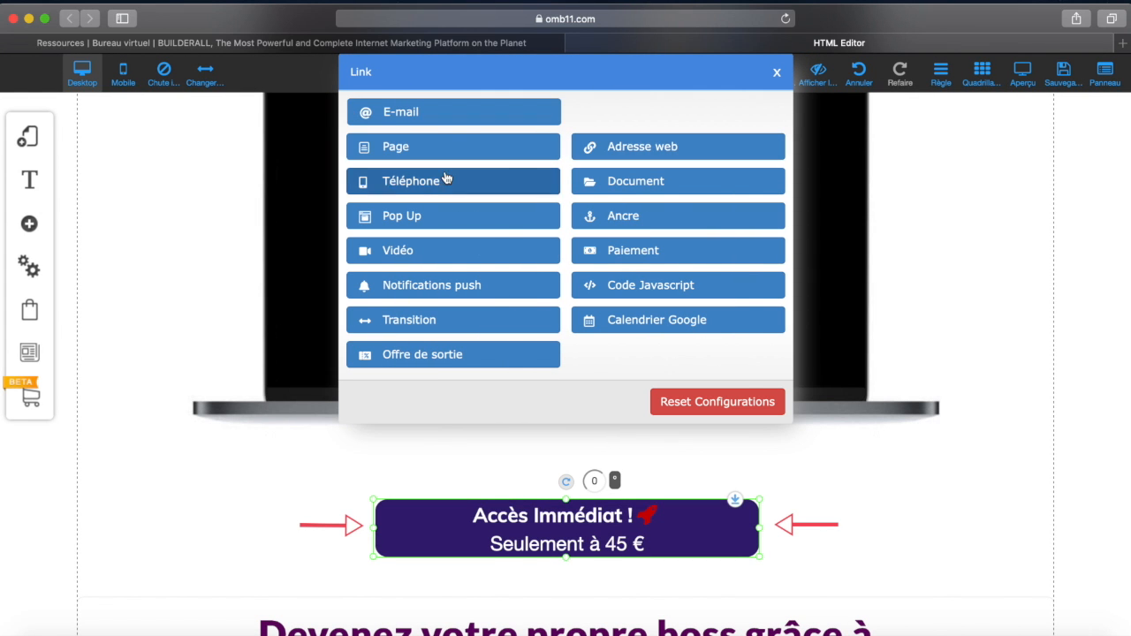
left_click(610, 150)
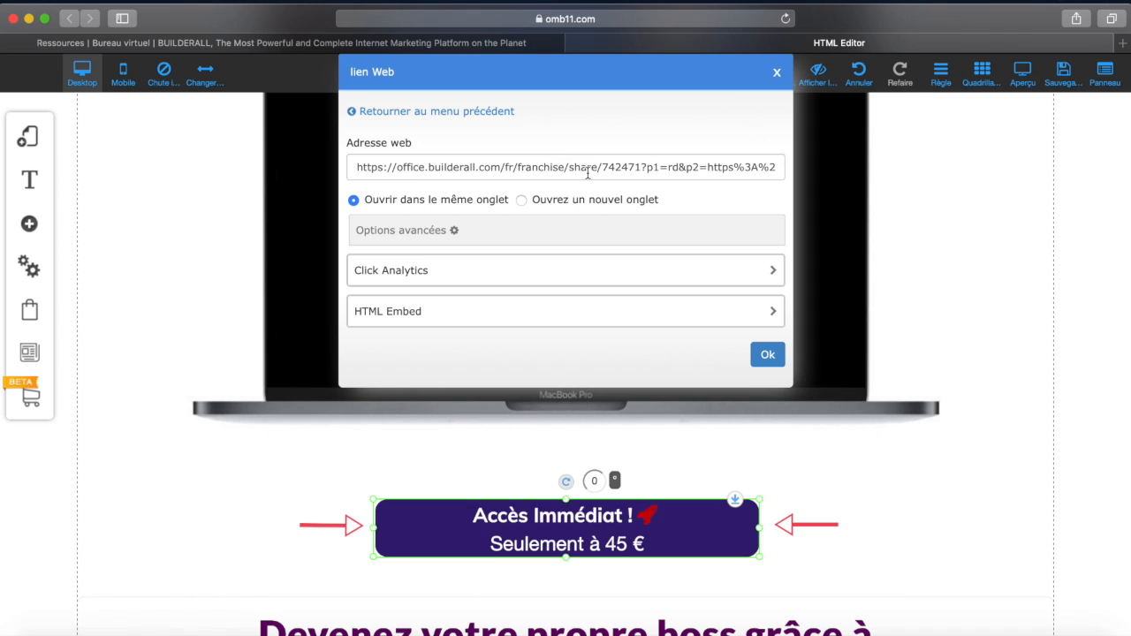
Recheck the button's web address link by reopening it from the link types, and close the link settings.
left_click(355, 113)
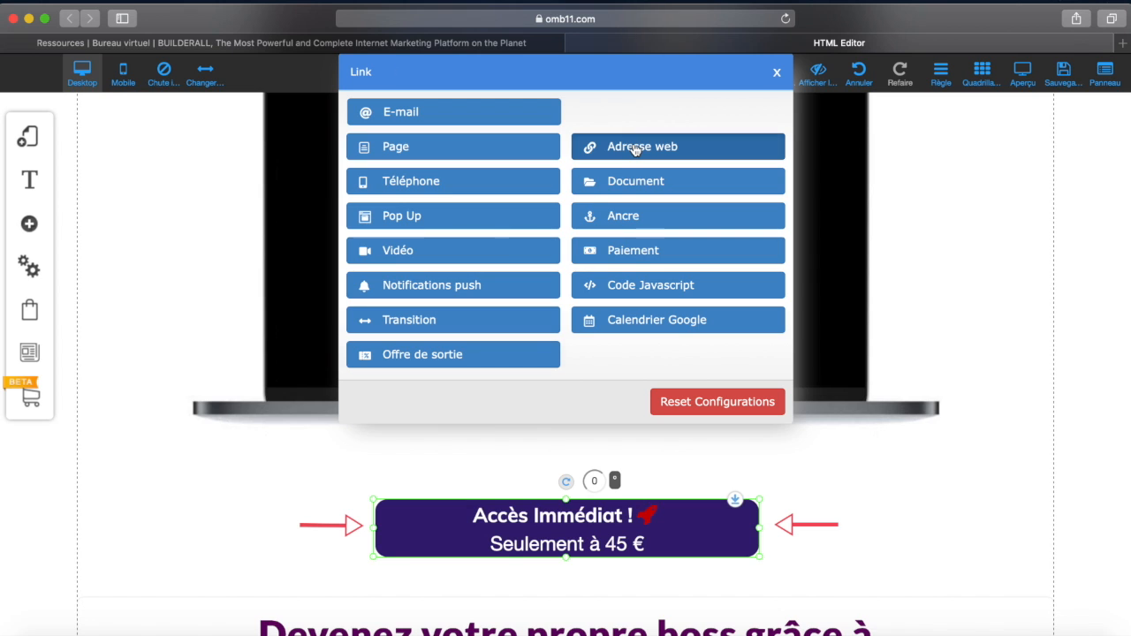
left_click(636, 148)
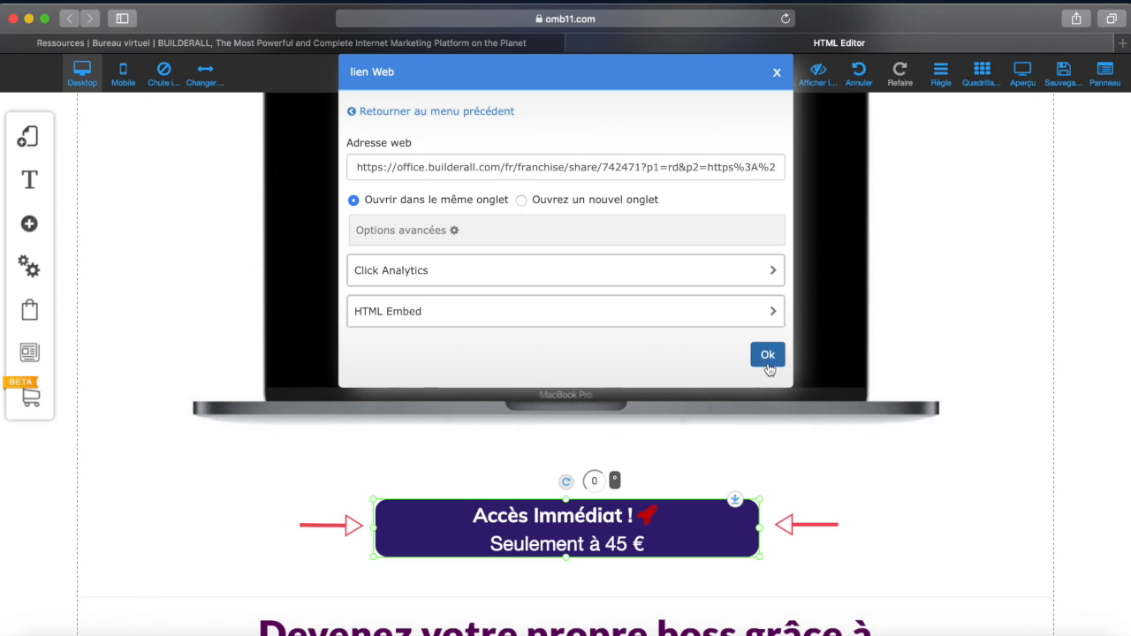
left_click(778, 74)
left_click(1012, 379)
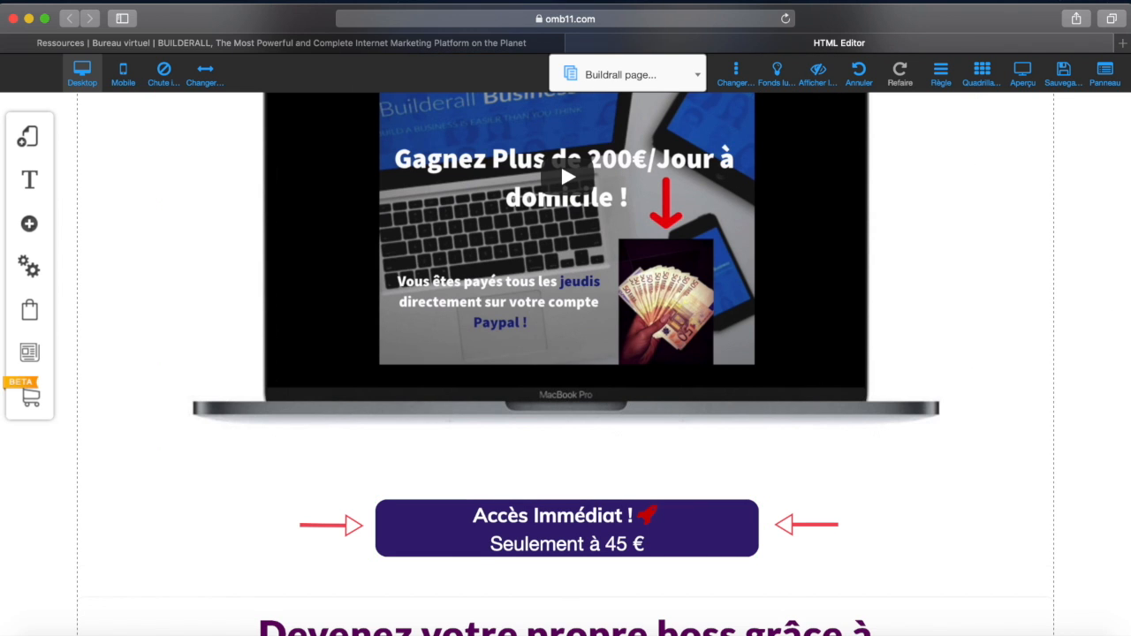
Review the sales page from the "Accès Immédiat !" button down to the testimonials and back, and save the page.
scroll(561, 160, "down", 8)
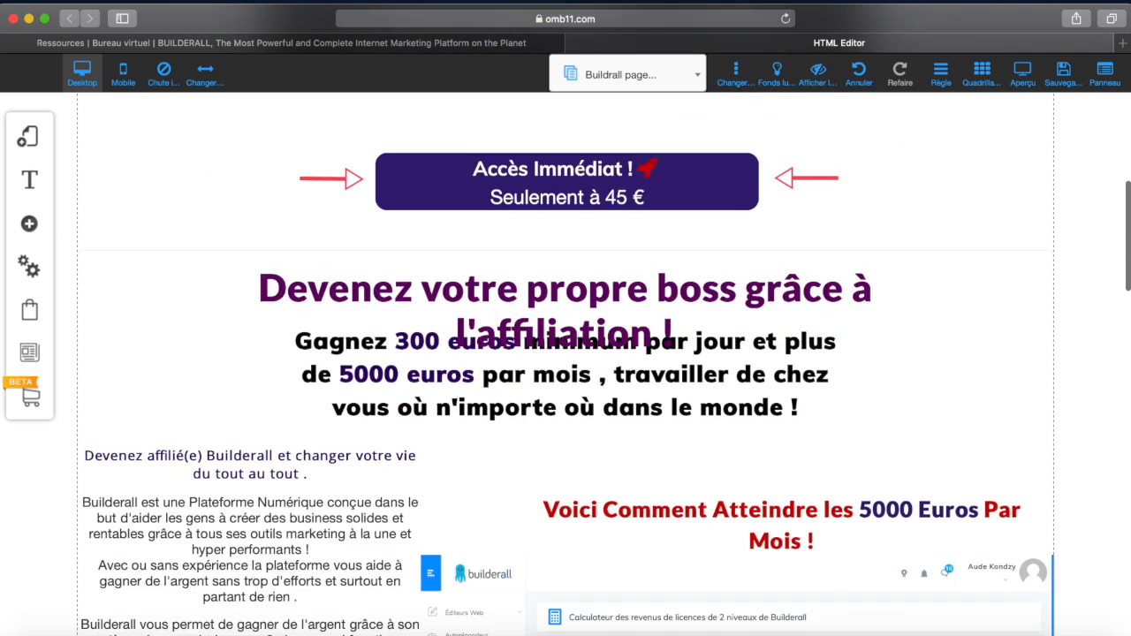
scroll(565, 353, "down", 10)
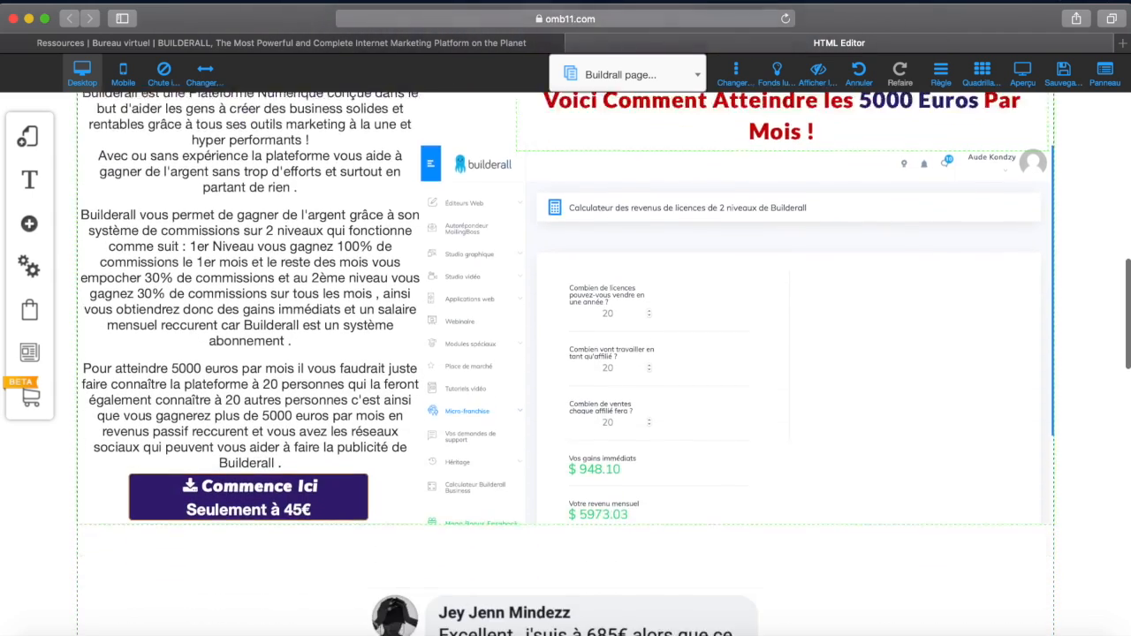
scroll(566, 354, "down", 12)
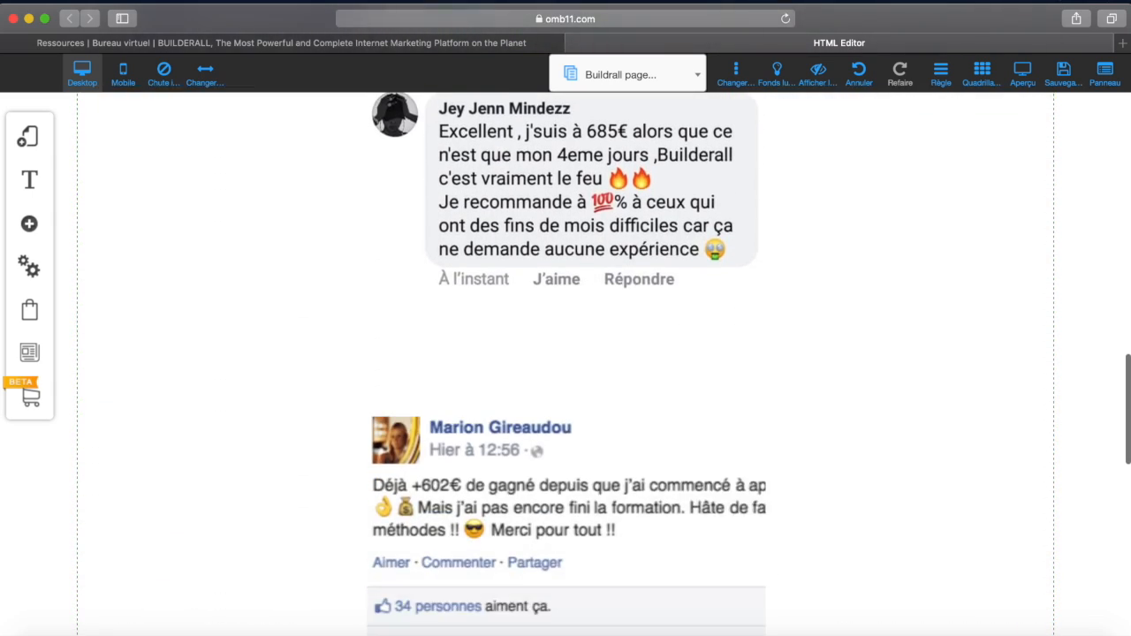
scroll(566, 353, "up", 12)
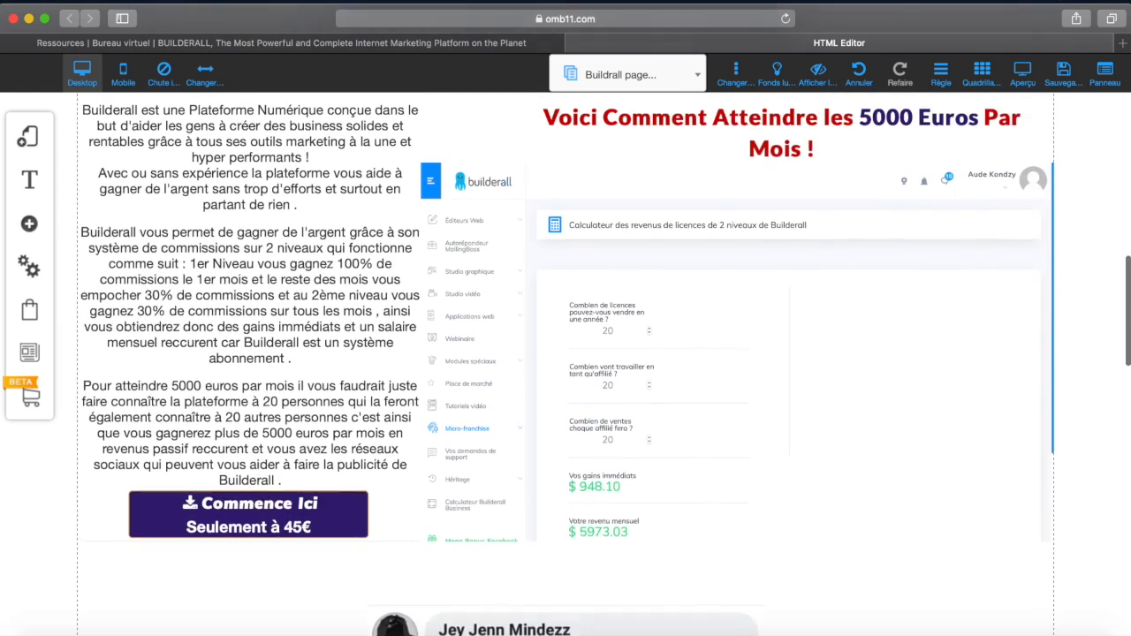
scroll(955, 262, "up", 8)
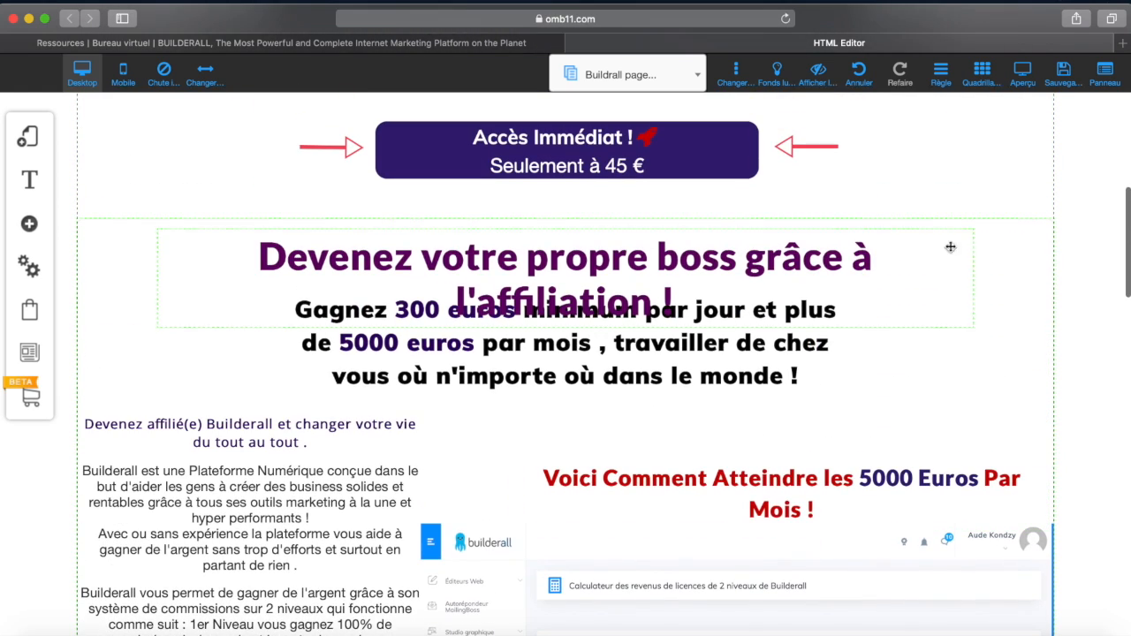
left_click(1070, 86)
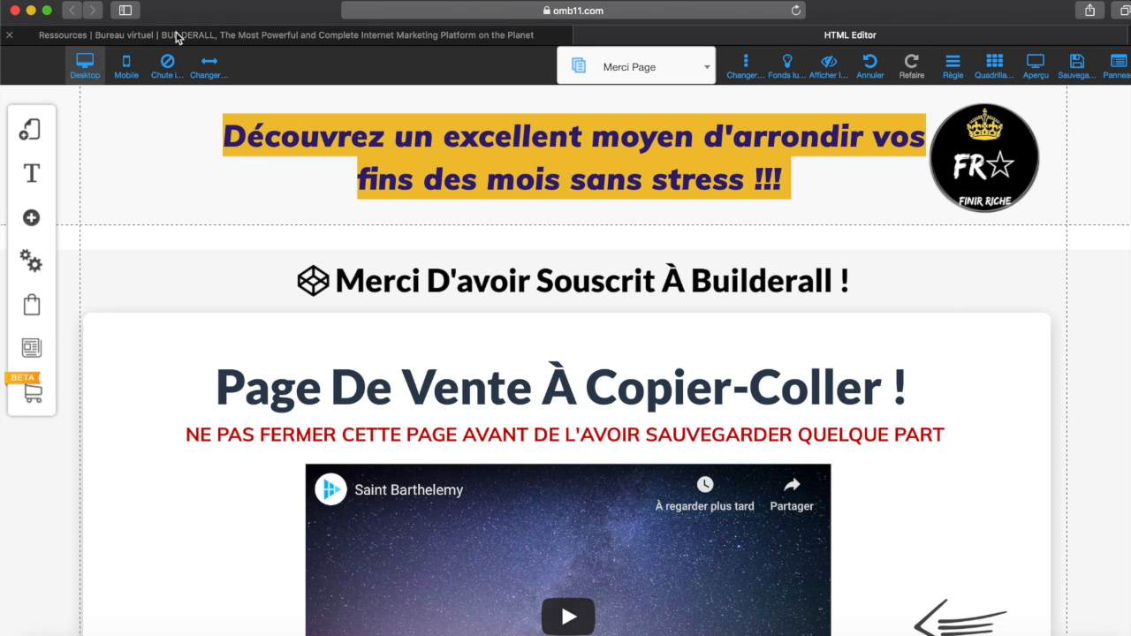
Open the settings of the Merci Page in the Vie De Rêve layout and select its page address merci-page-.
left_click(175, 42)
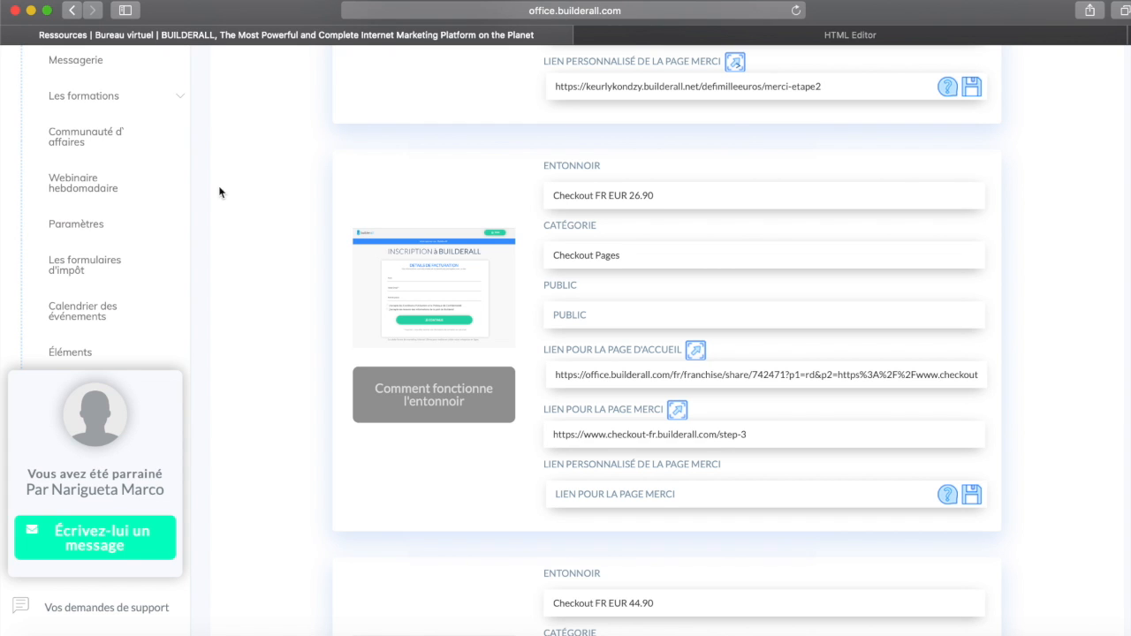
left_click(680, 37)
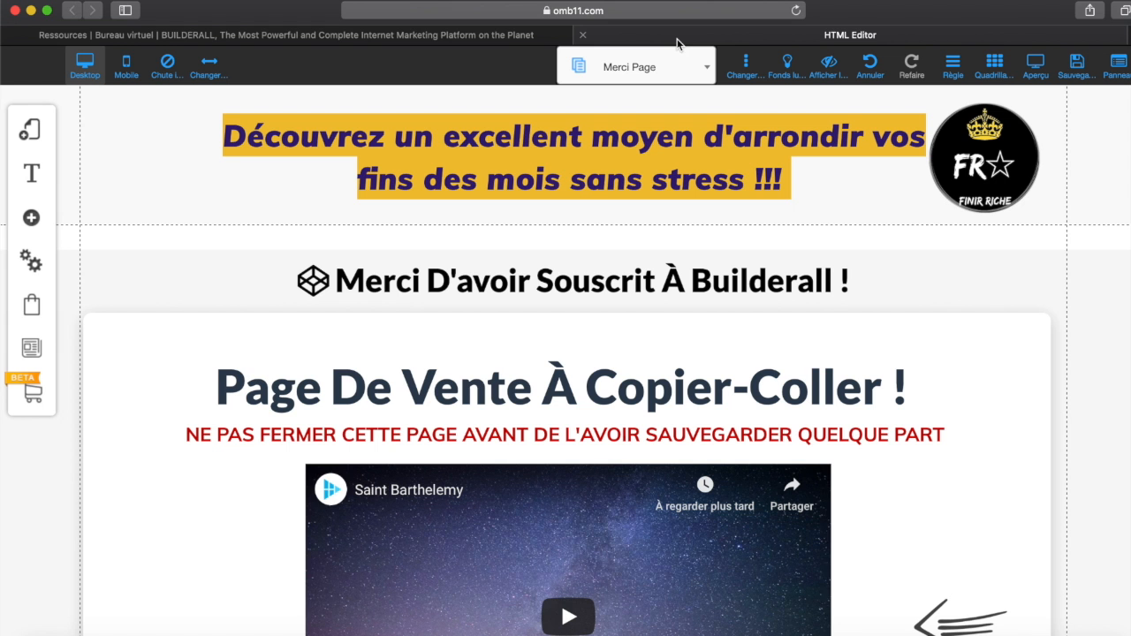
left_click(26, 139)
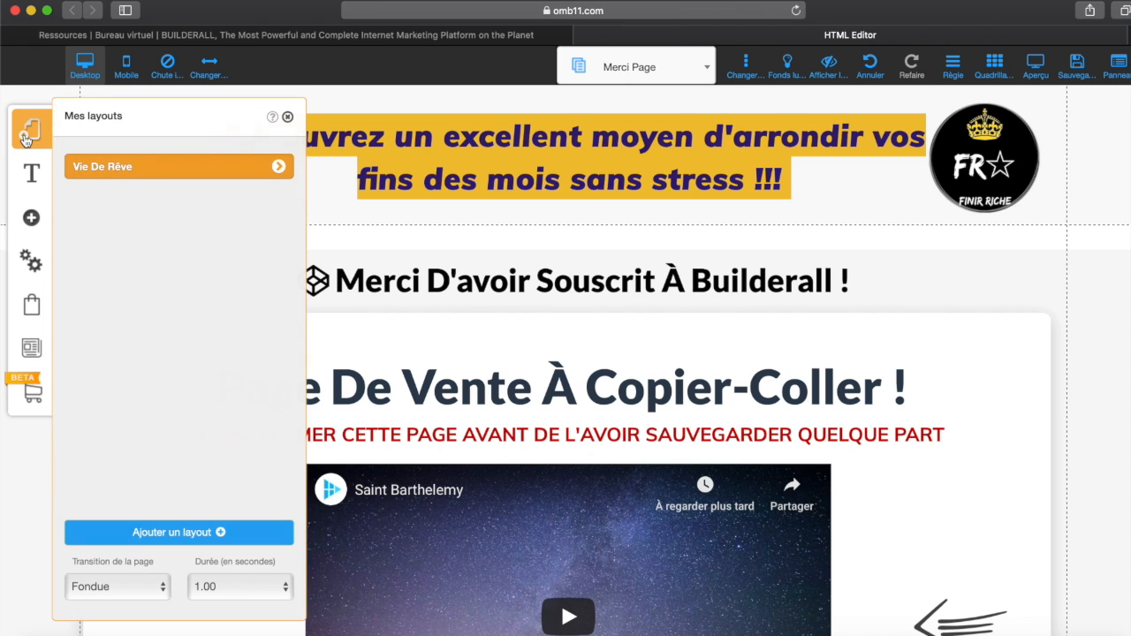
left_click(284, 169)
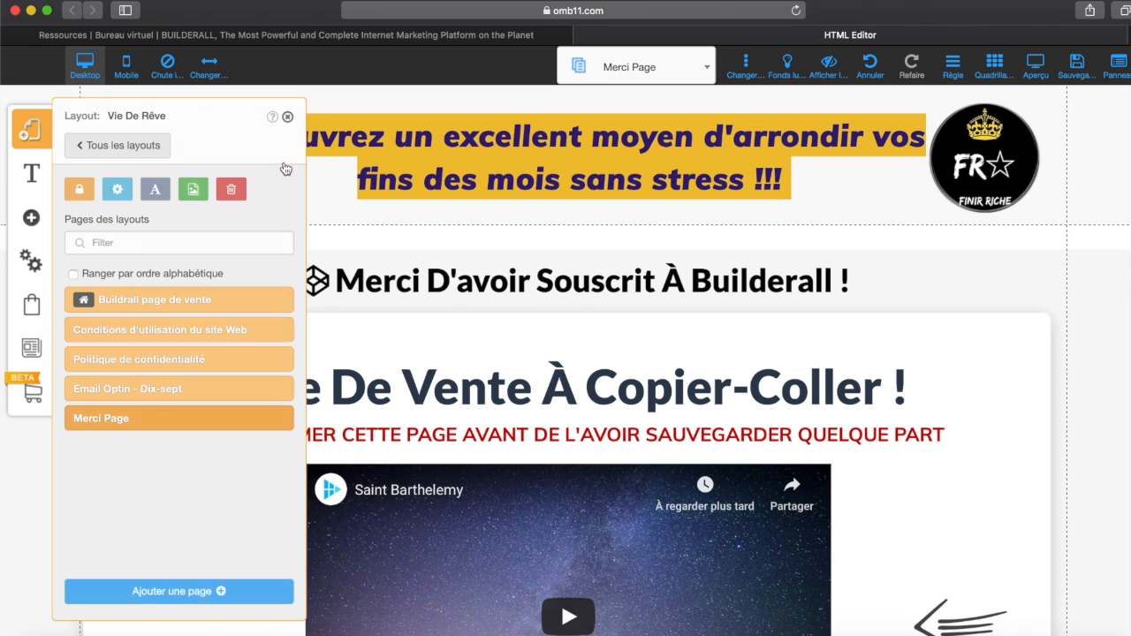
left_click(279, 421)
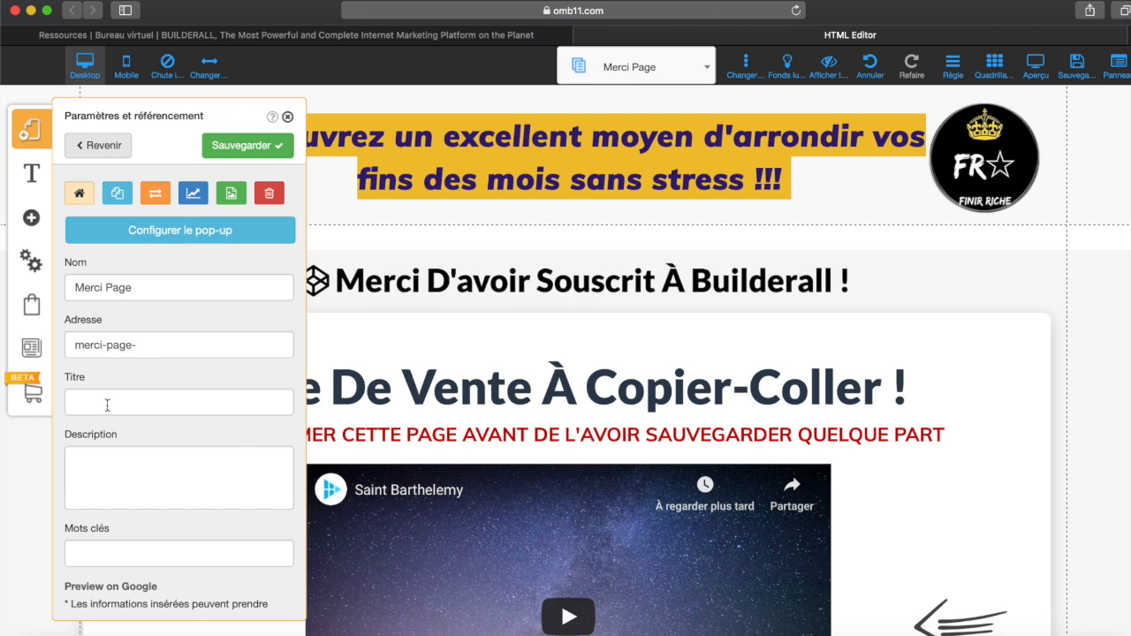
left_click(147, 342)
left_click_drag(147, 344, 68, 343)
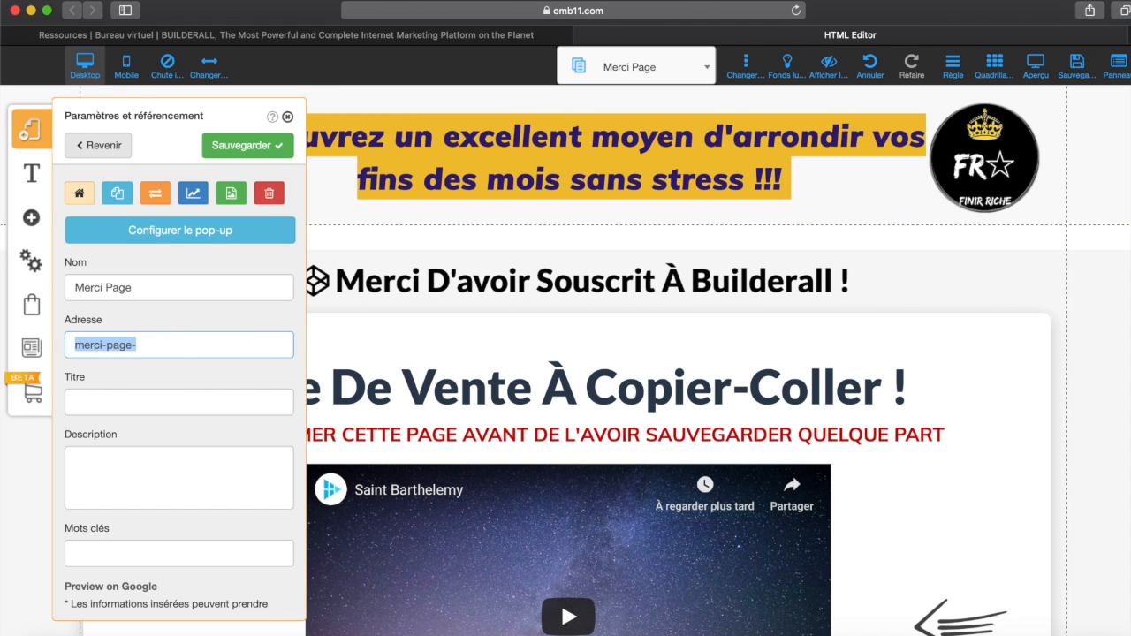
Open the published goodlife site from the Pixel Perfect websites list in the Builderall office and select its full web address.
left_click(324, 36)
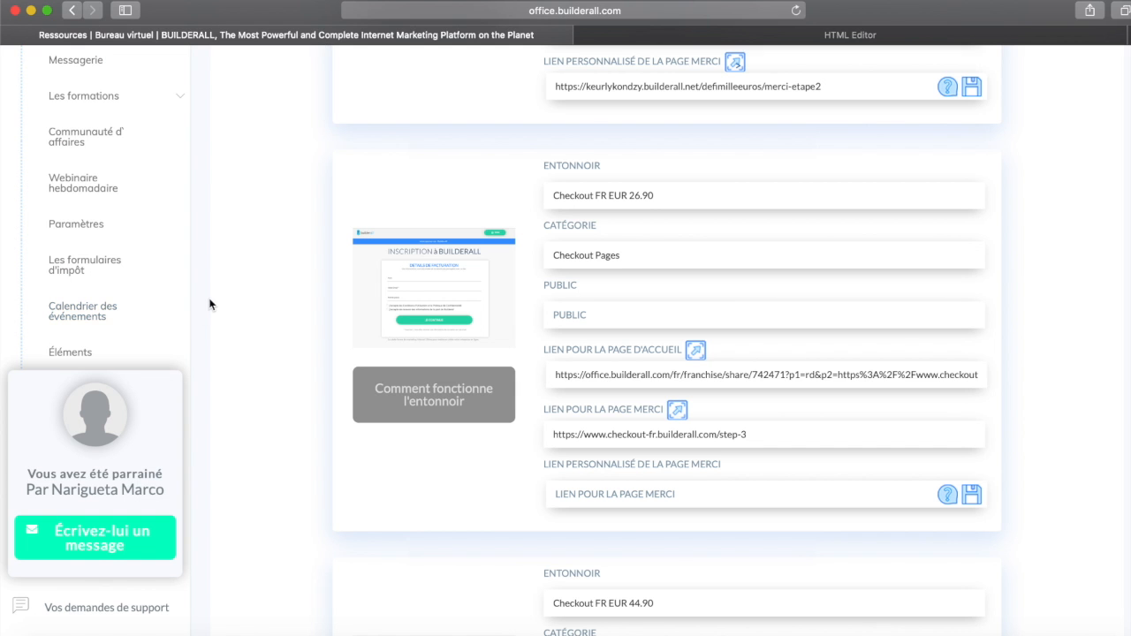
scroll(206, 300, "down", 1)
scroll(206, 300, "up", 8)
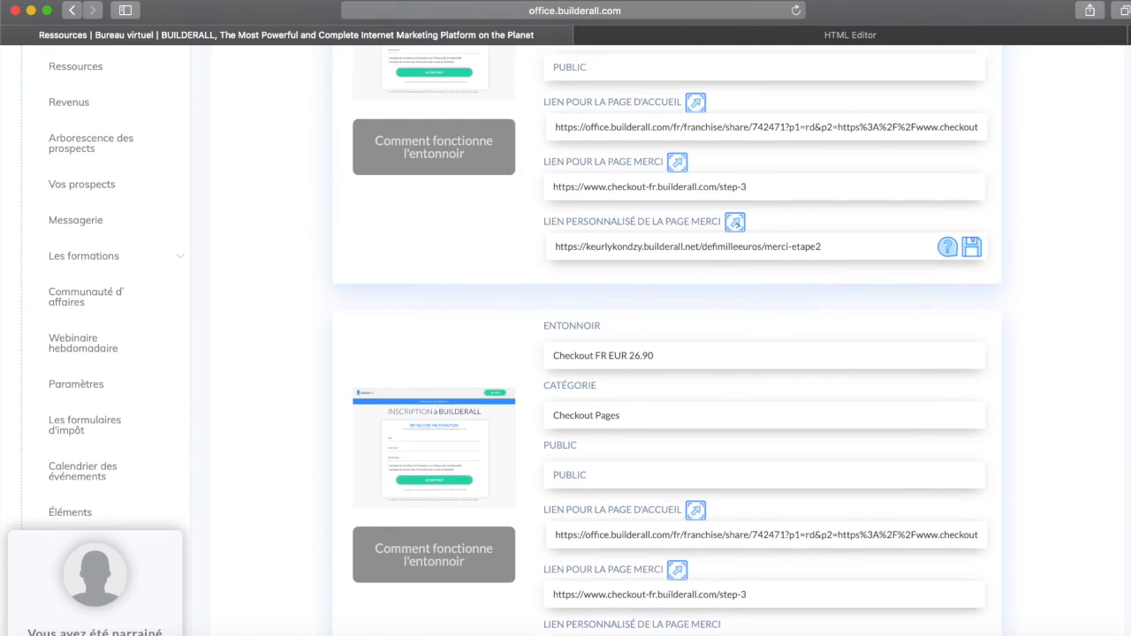
scroll(206, 300, "up", 8)
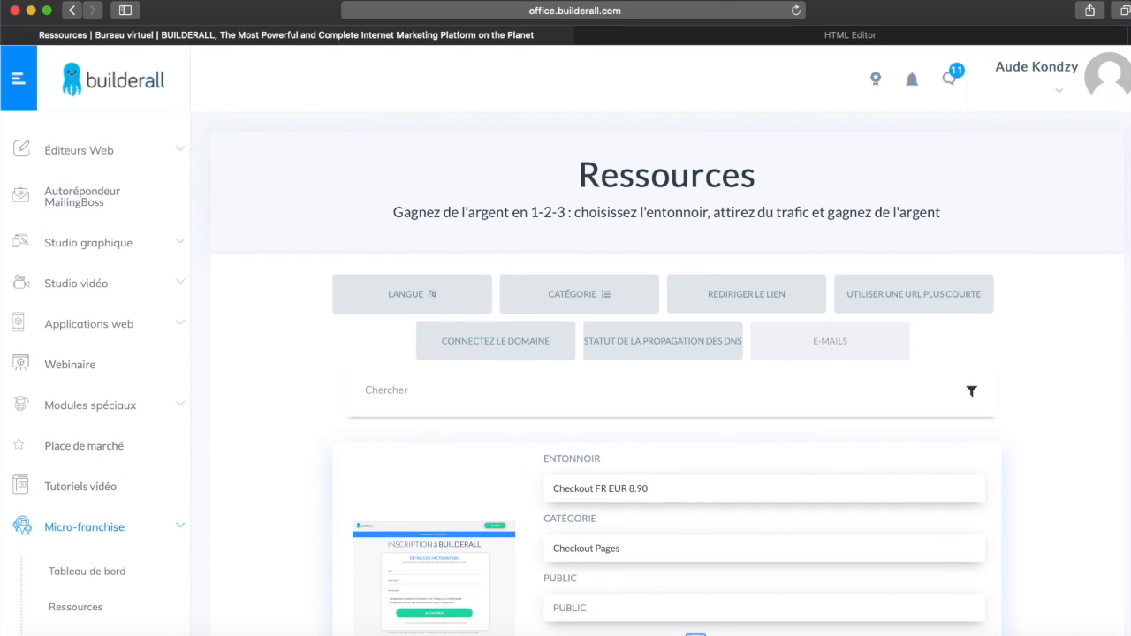
left_click(166, 144)
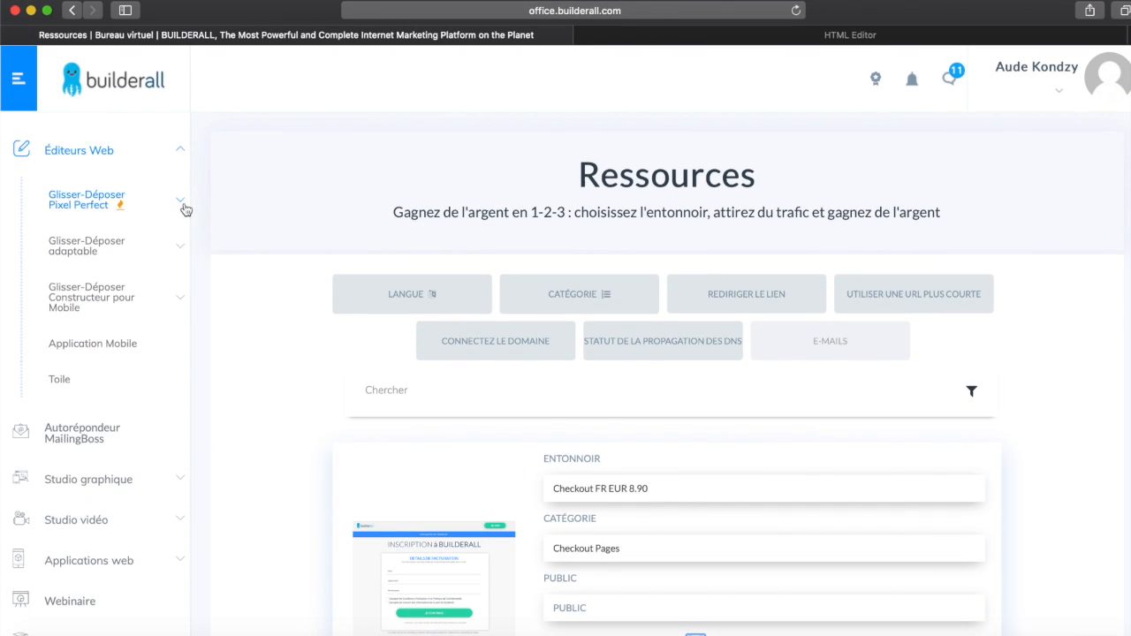
left_click(182, 204)
left_click(150, 256)
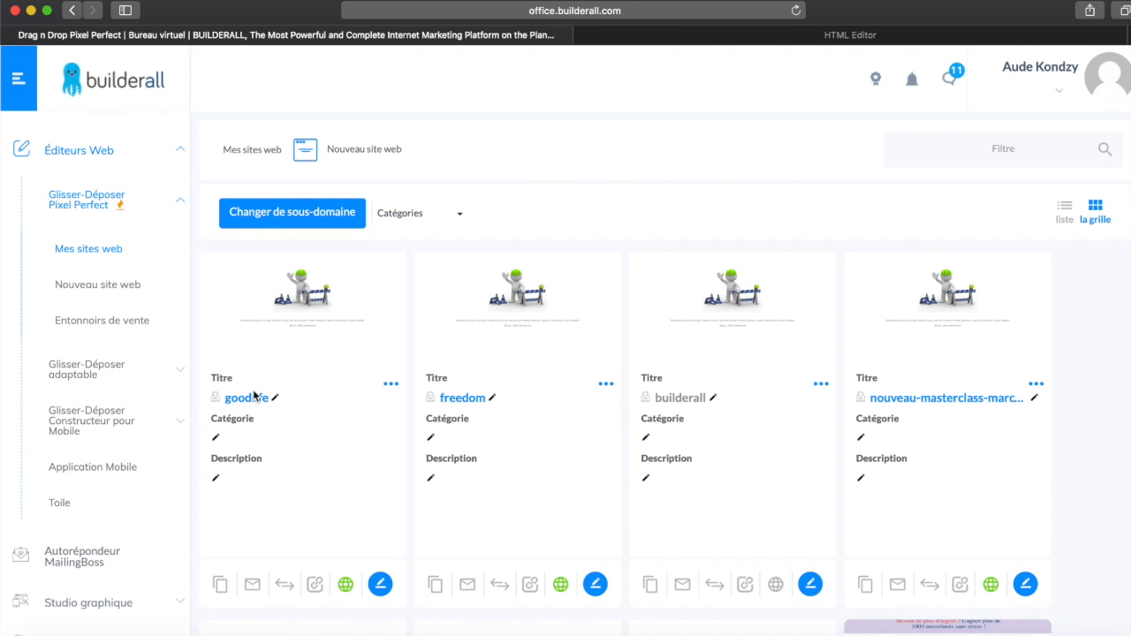
left_click(251, 398)
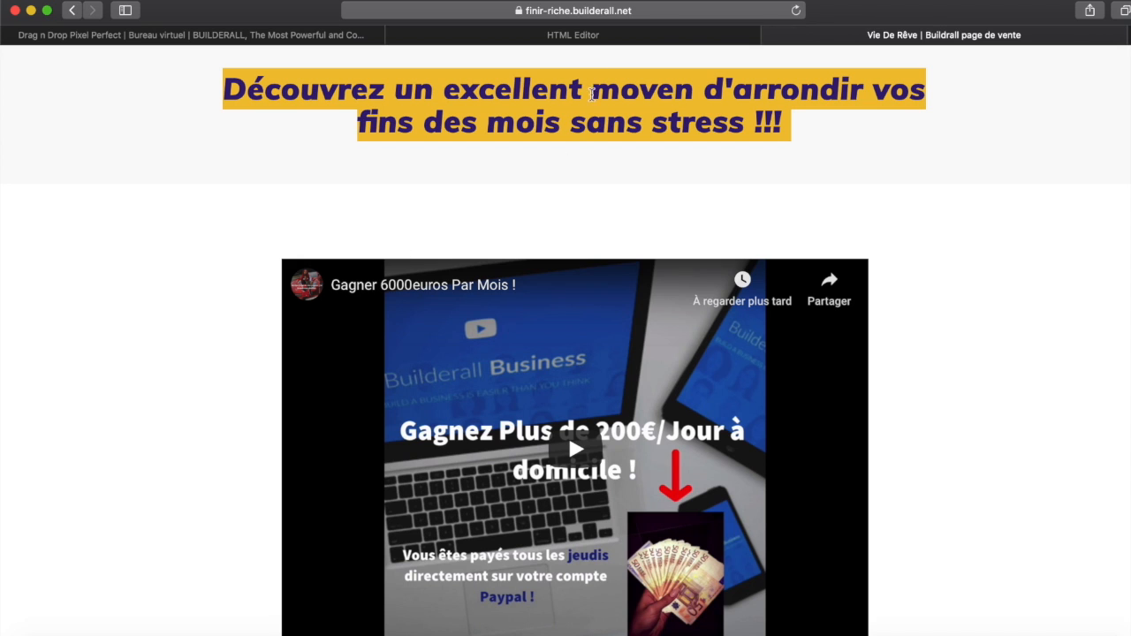
left_click(699, 13)
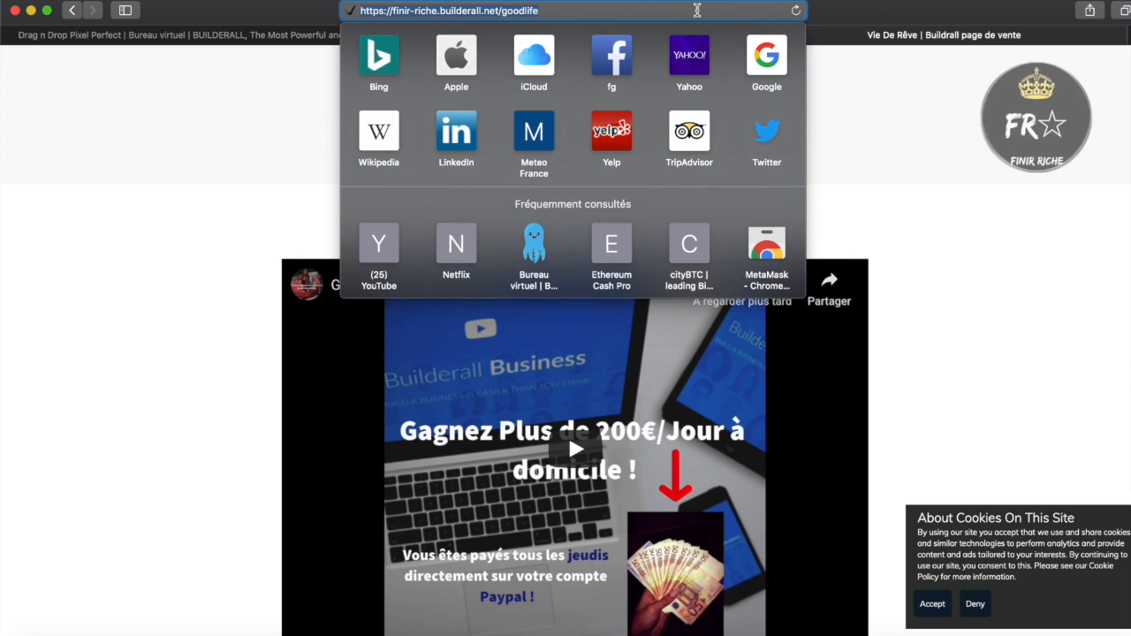
left_click(602, 9)
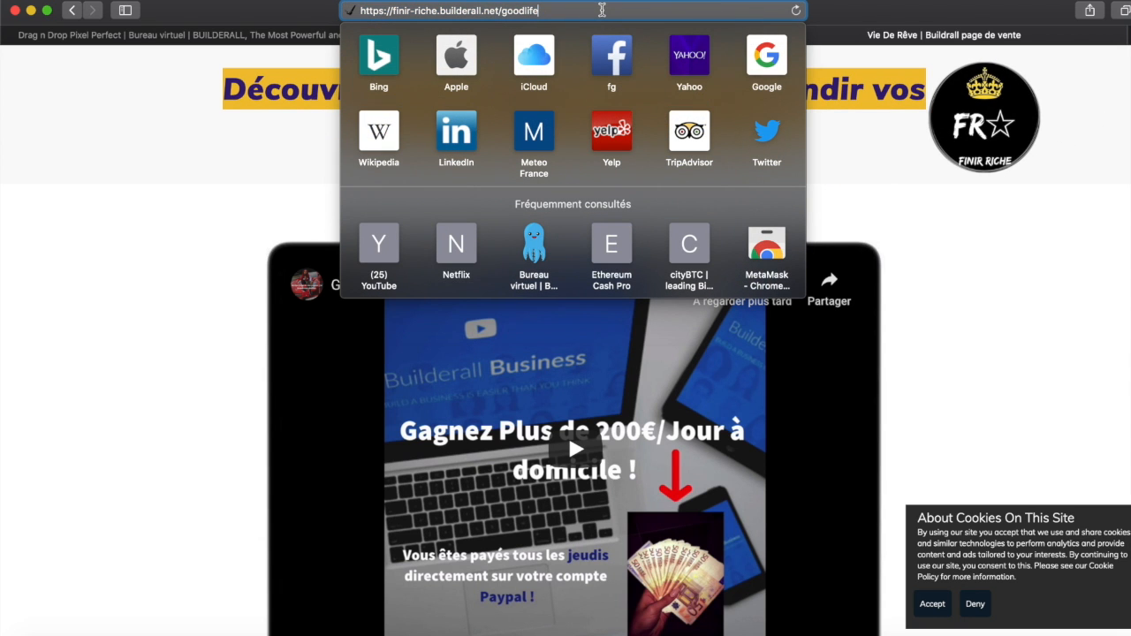
type("/merci-page-")
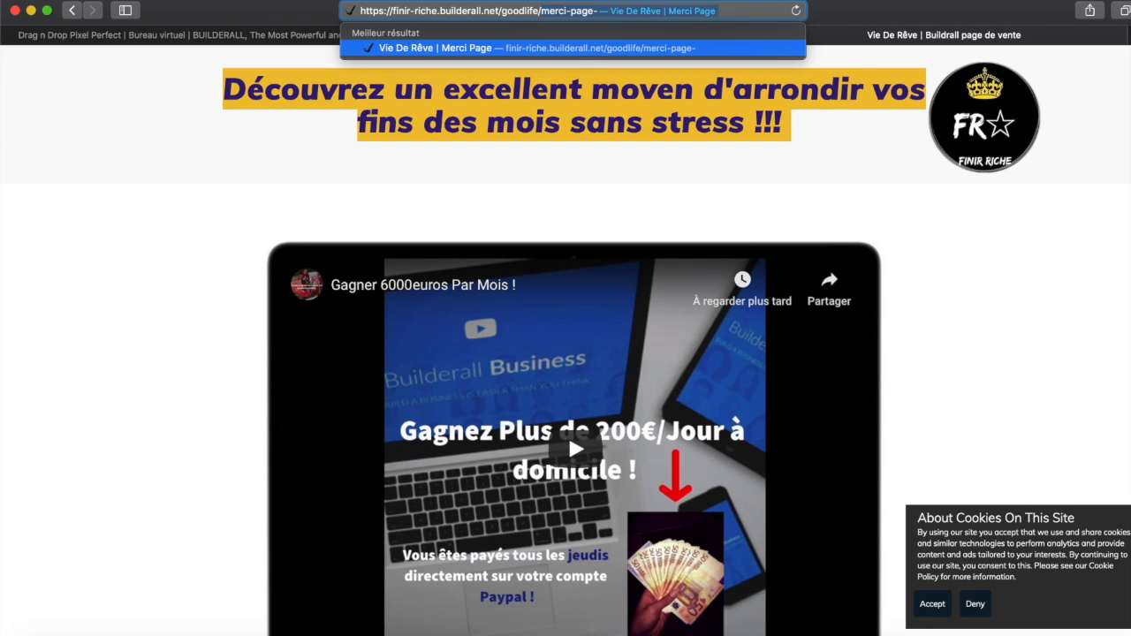
key("Right")
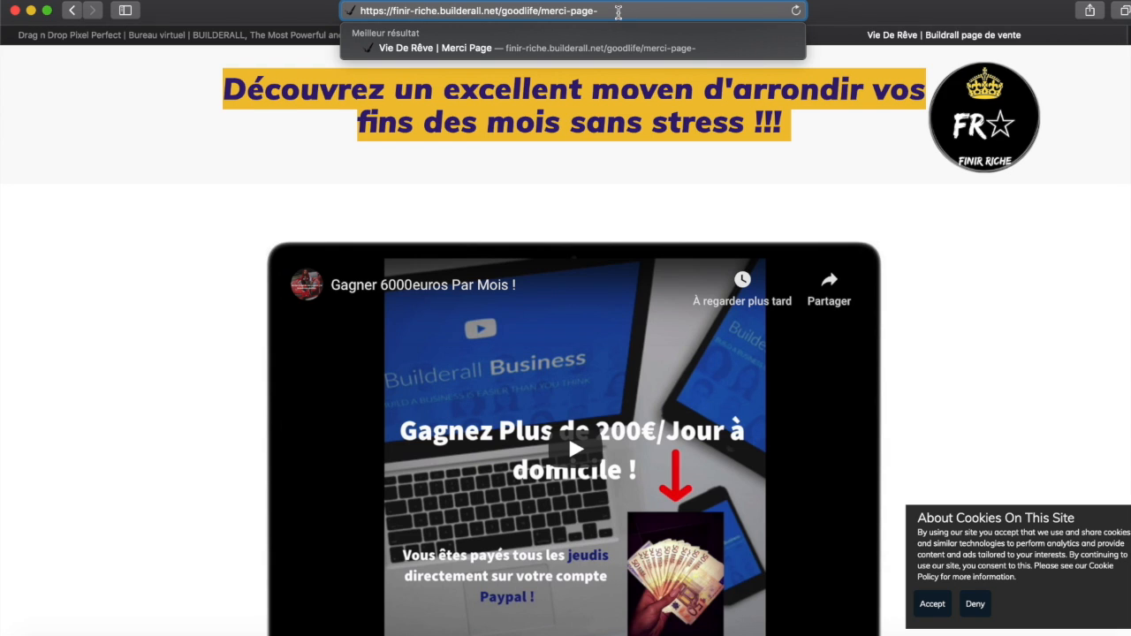
left_click_drag(619, 11, 342, 11)
key("super+c")
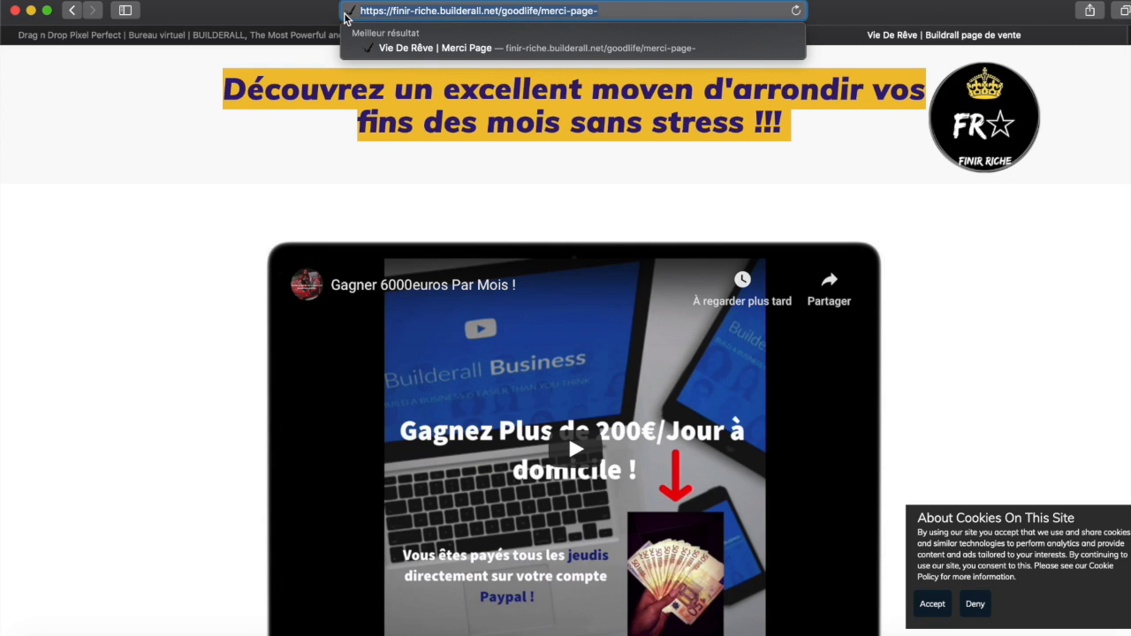
left_click(150, 164)
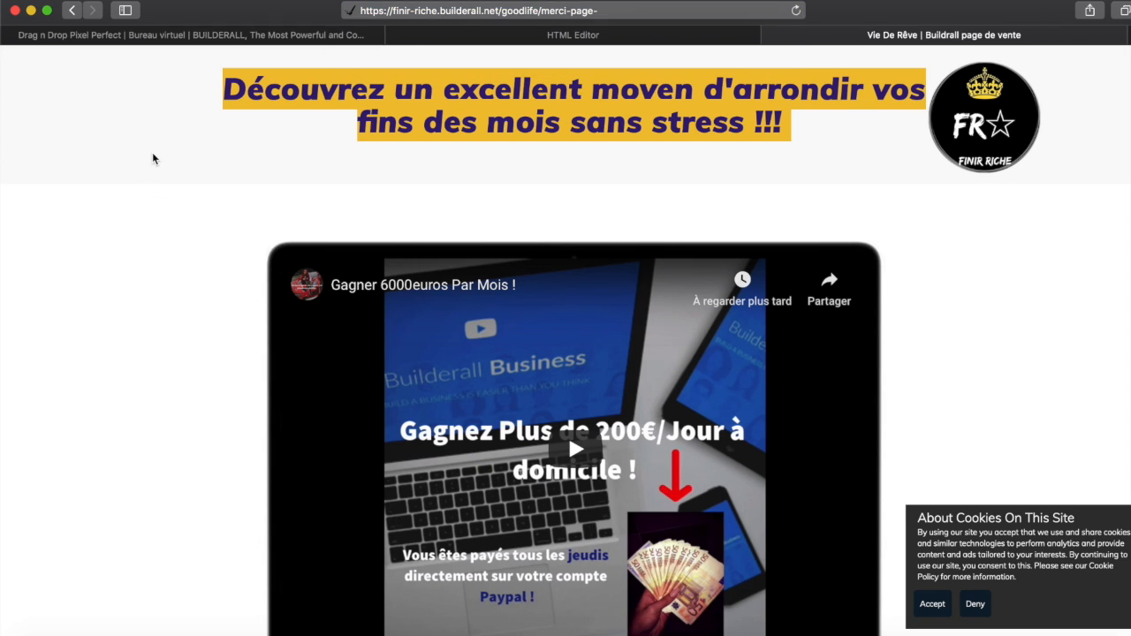
Open the micro-franchise Ressources in the Builderall office and show only the Checkout Pages category.
left_click(254, 35)
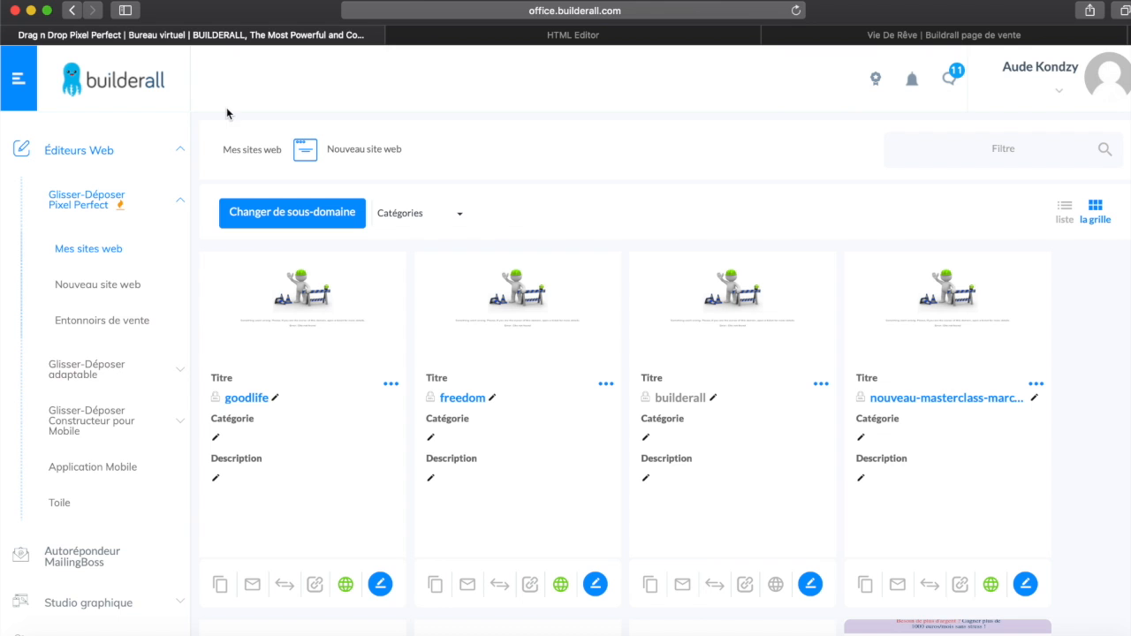
left_click(177, 102)
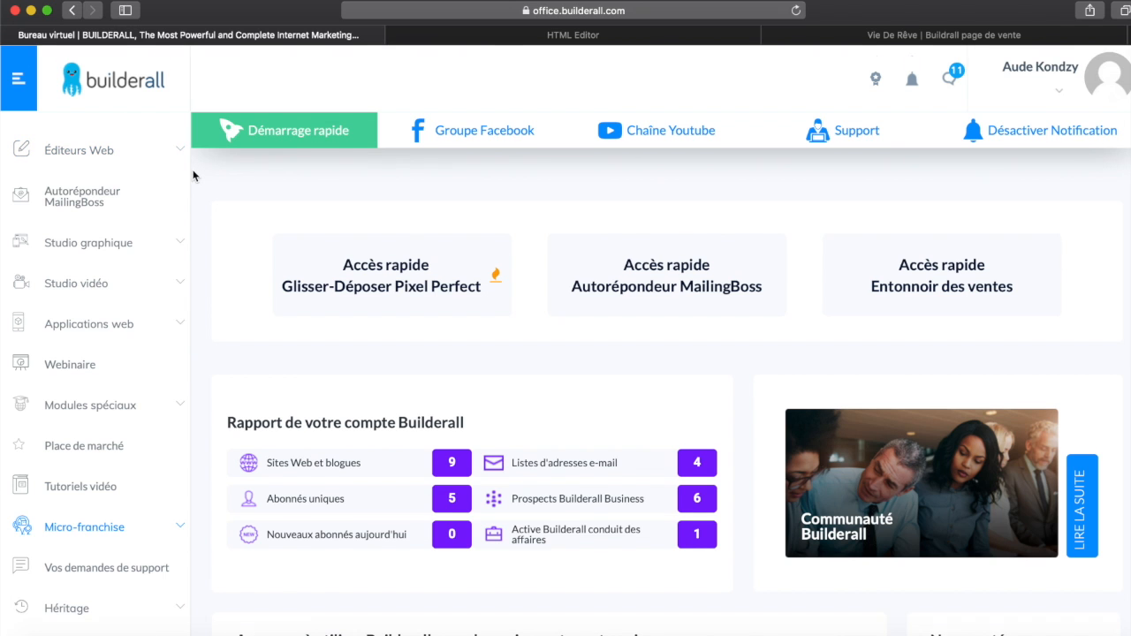
scroll(566, 354, "down", 5)
scroll(566, 354, "down", 5)
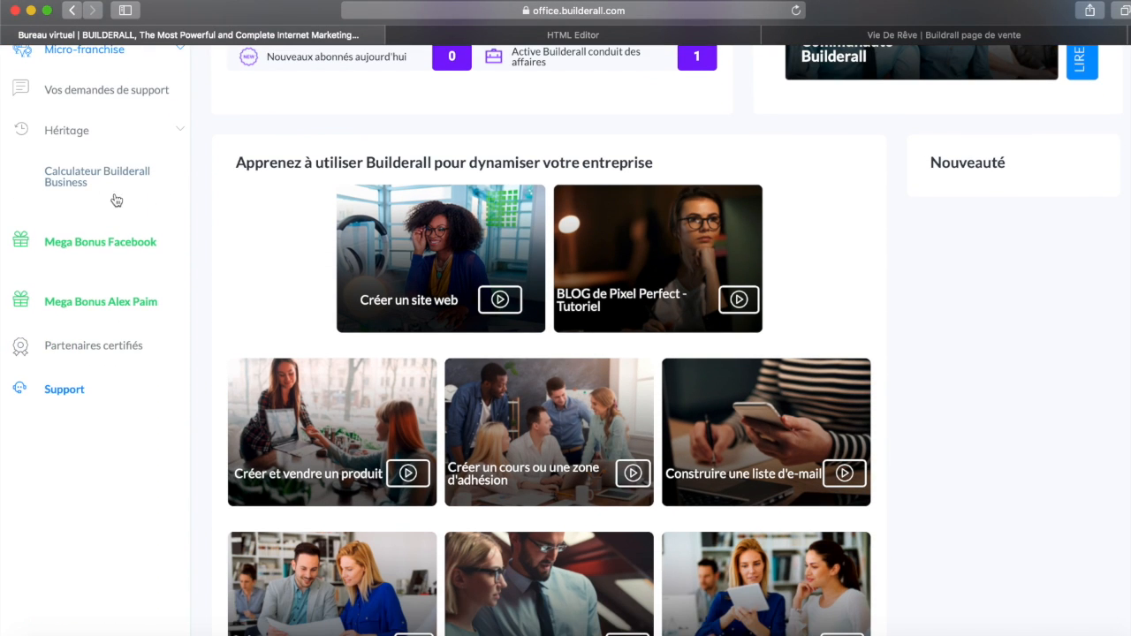
scroll(235, 106, "up", 2)
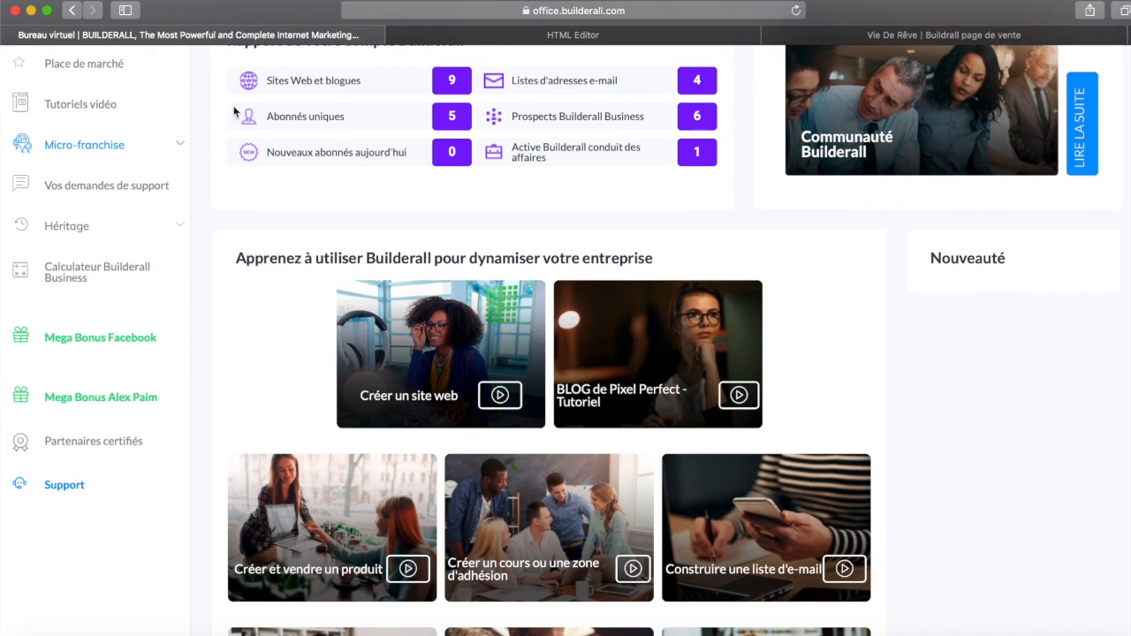
left_click(179, 144)
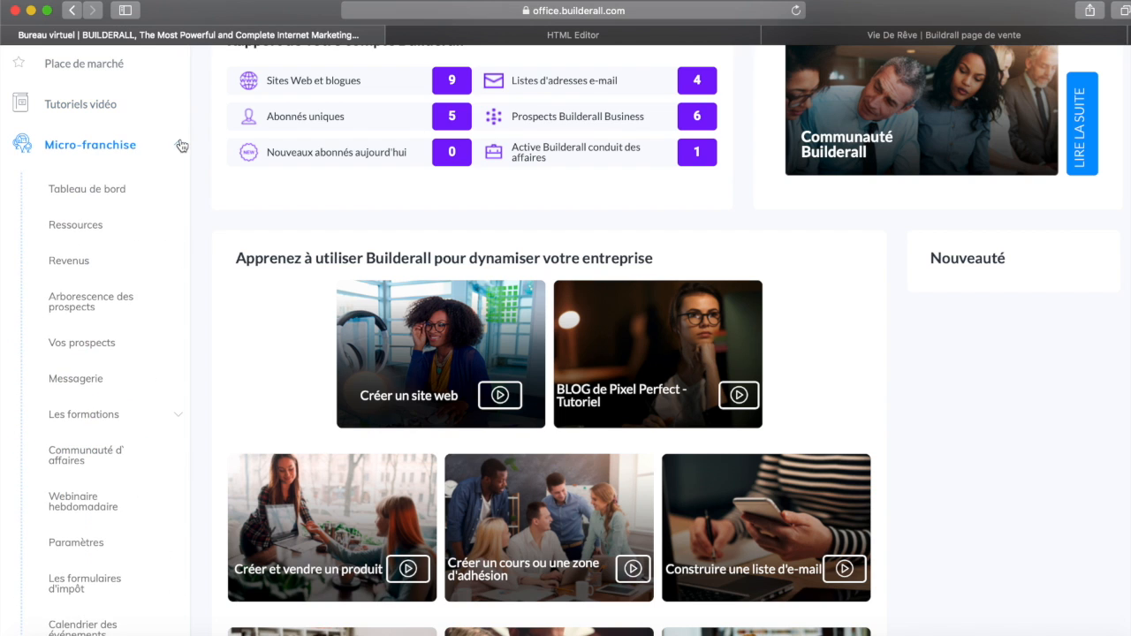
left_click(84, 225)
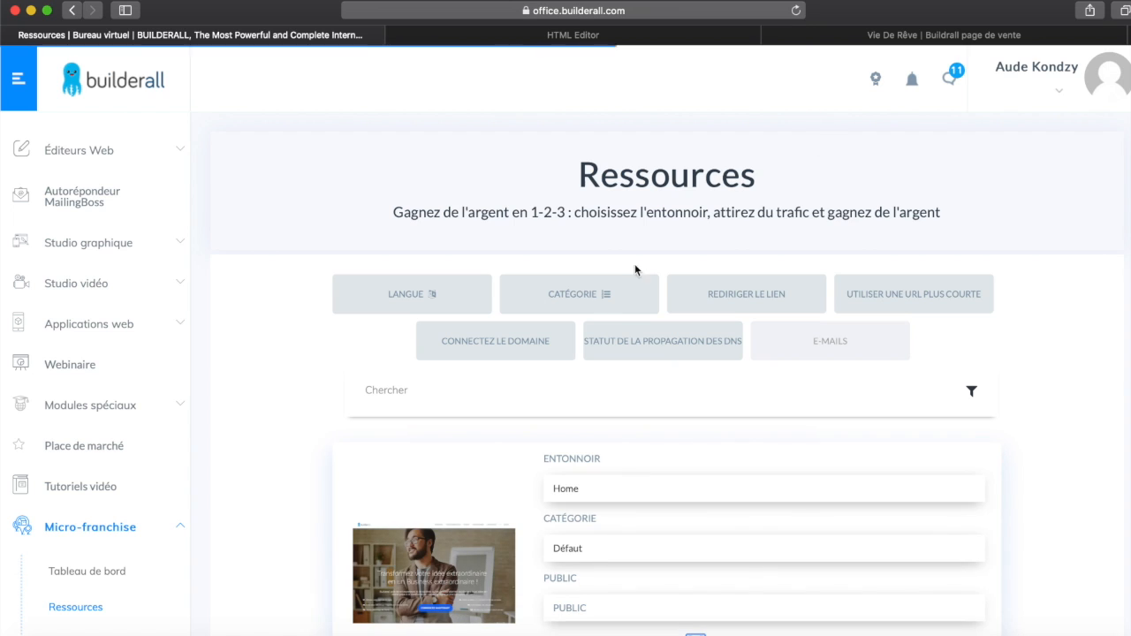
left_click(605, 304)
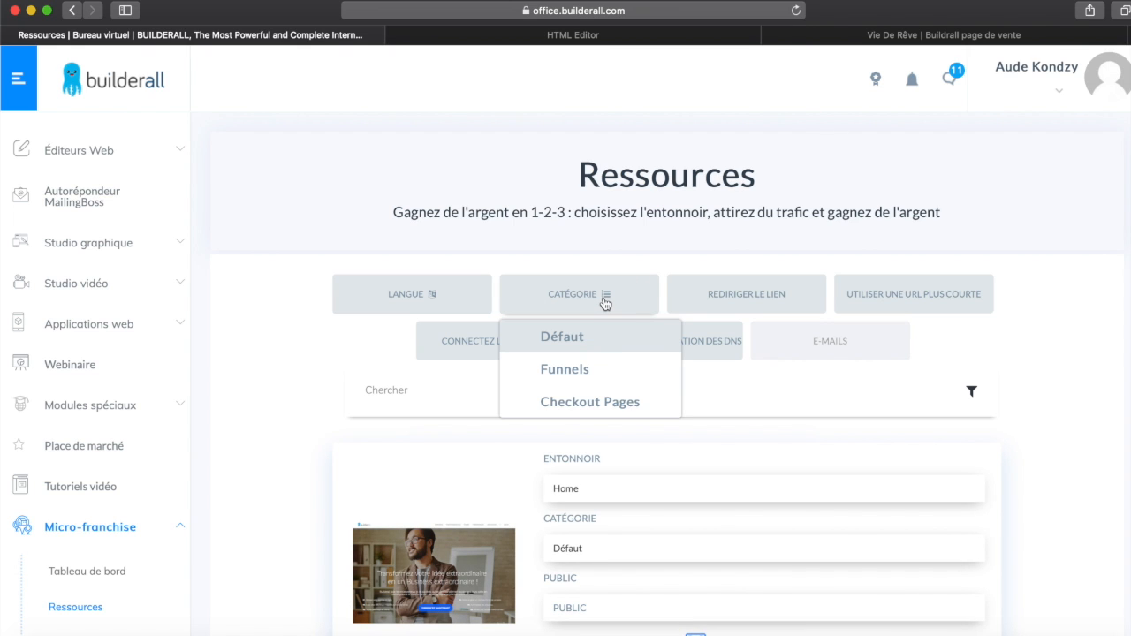
left_click(591, 403)
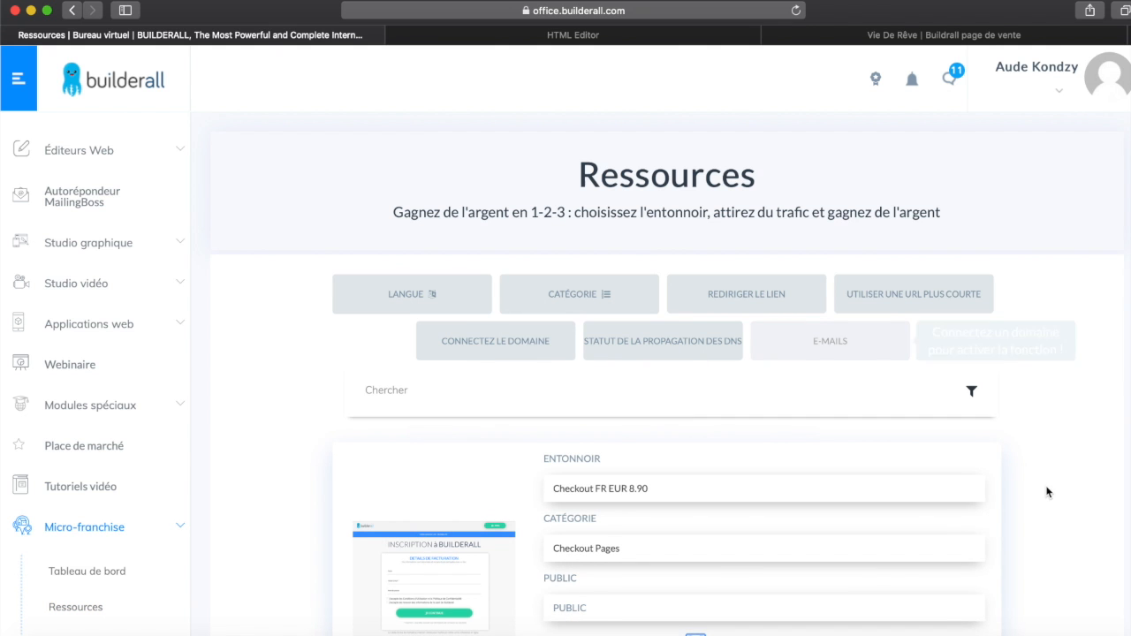
scroll(1017, 427, "down", 10)
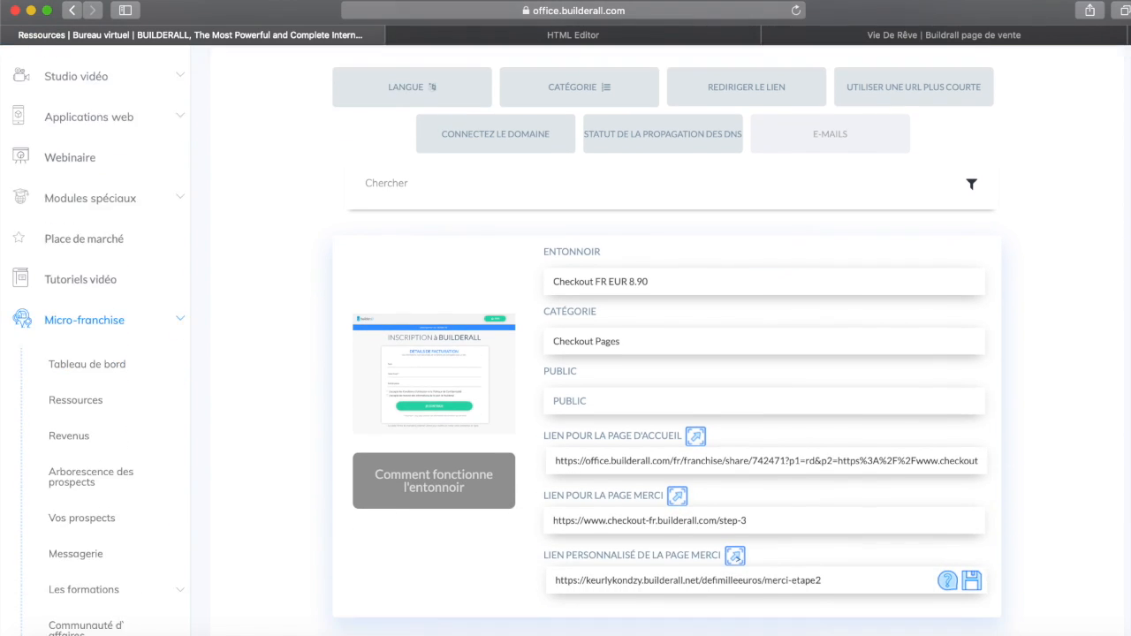
scroll(1017, 426, "down", 6)
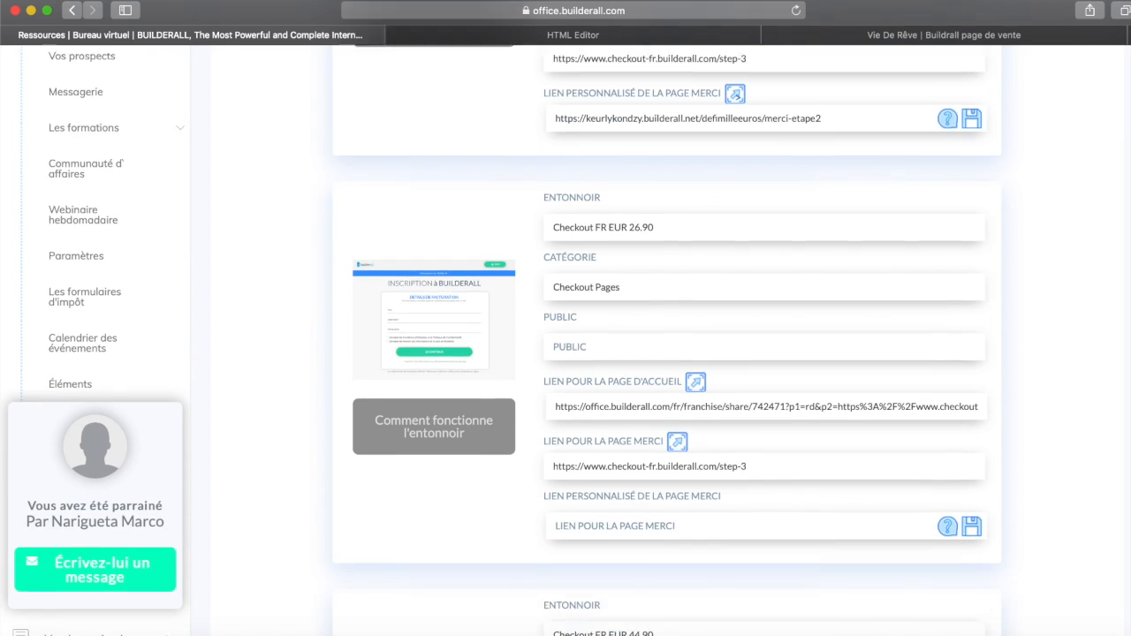
scroll(1017, 427, "down", 6)
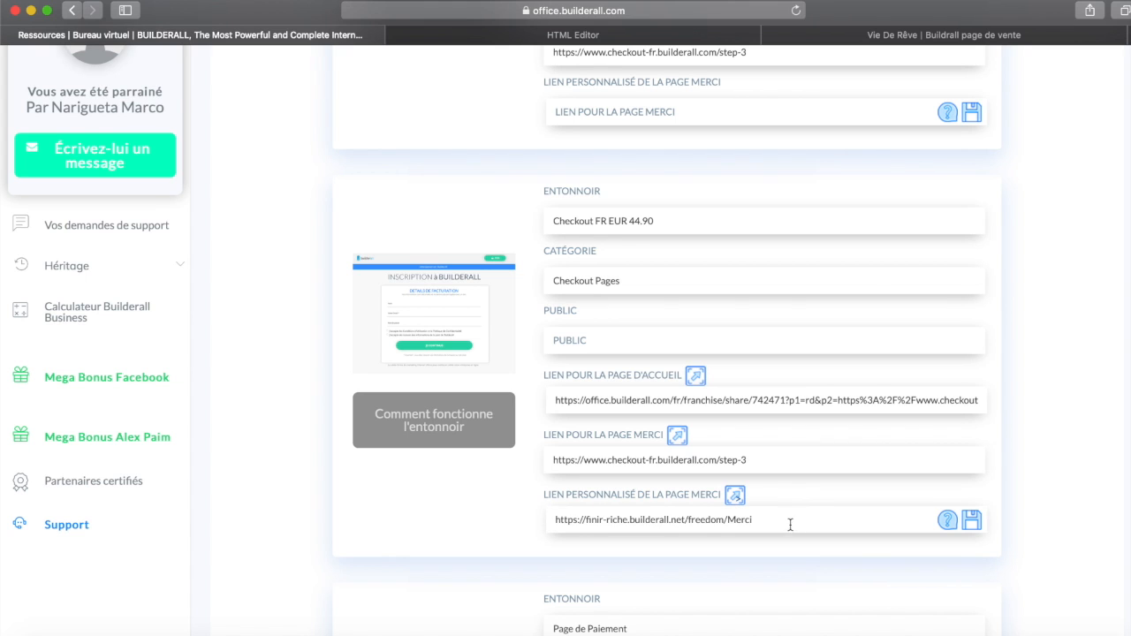
left_click_drag(581, 530, 540, 519)
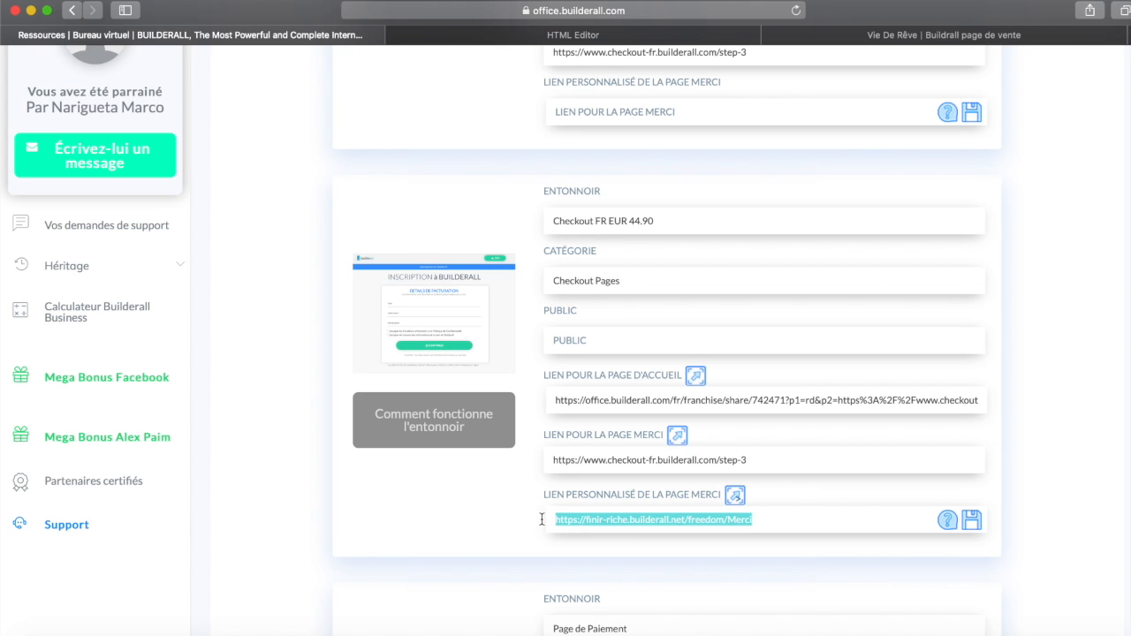
key("super+v")
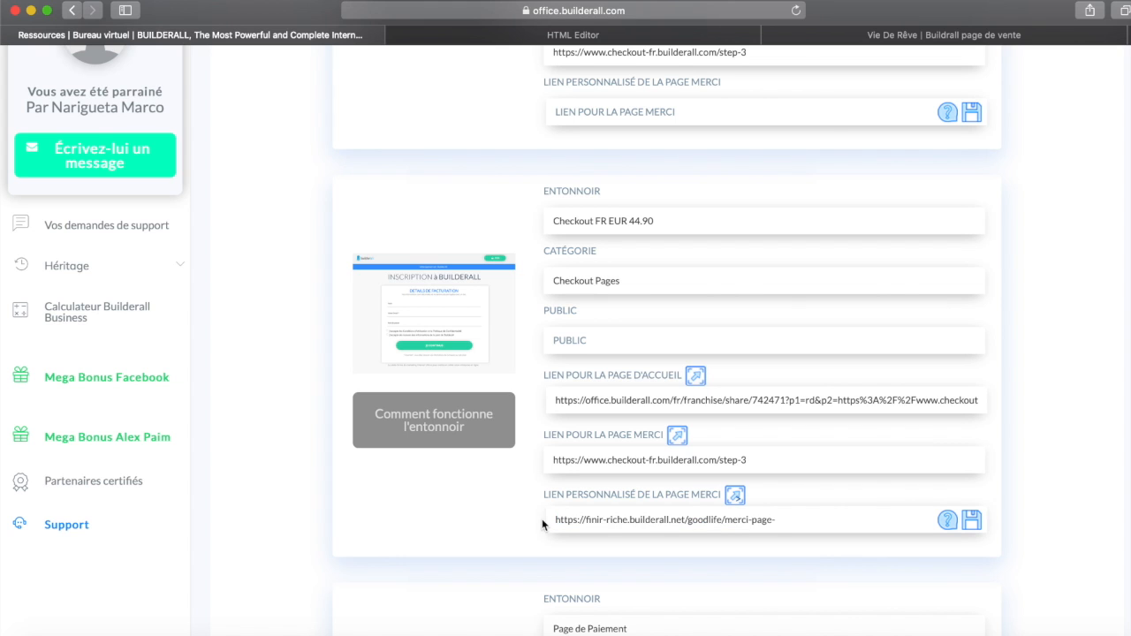
left_click(972, 521)
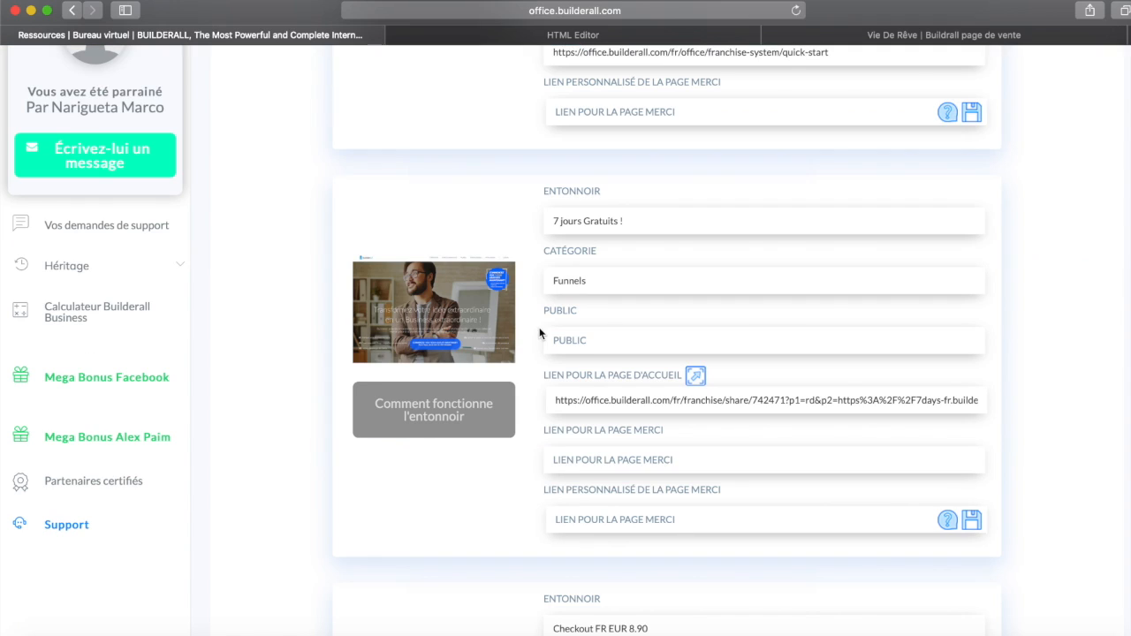
Close the Merci Page settings in the HTML editor and return to the beginning of the Ressources page.
left_click(606, 37)
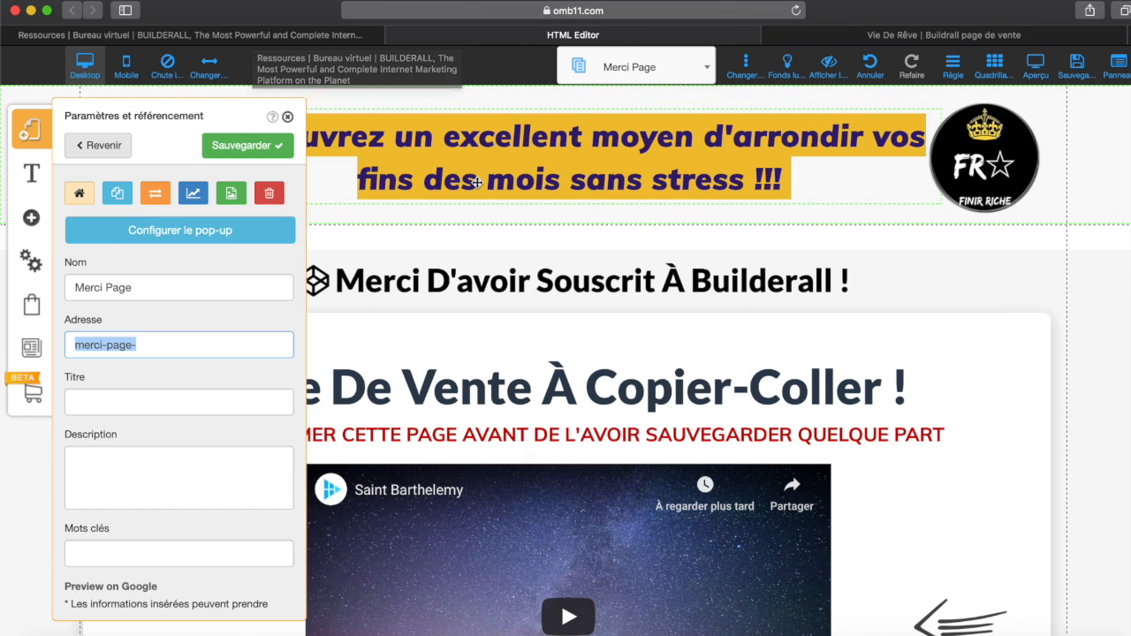
left_click(1029, 240)
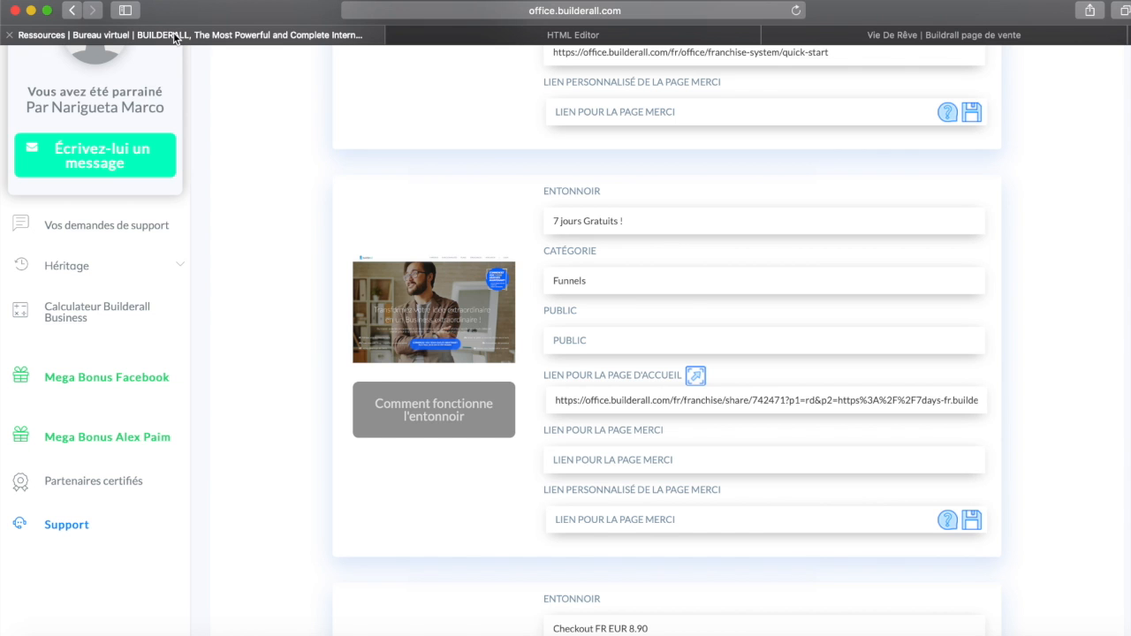
left_click(177, 37)
scroll(276, 218, "up", 5)
scroll(667, 353, "up", 10)
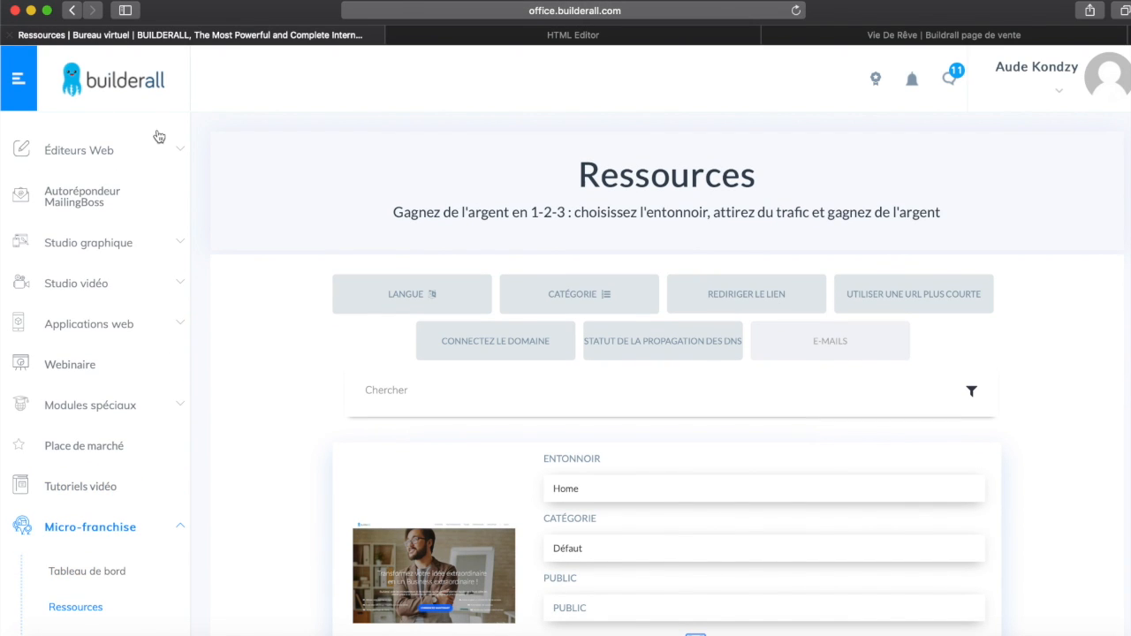
Open the Pixel Perfect websites list and look at the subdomain change form, cancelling it without entering anything.
left_click(177, 149)
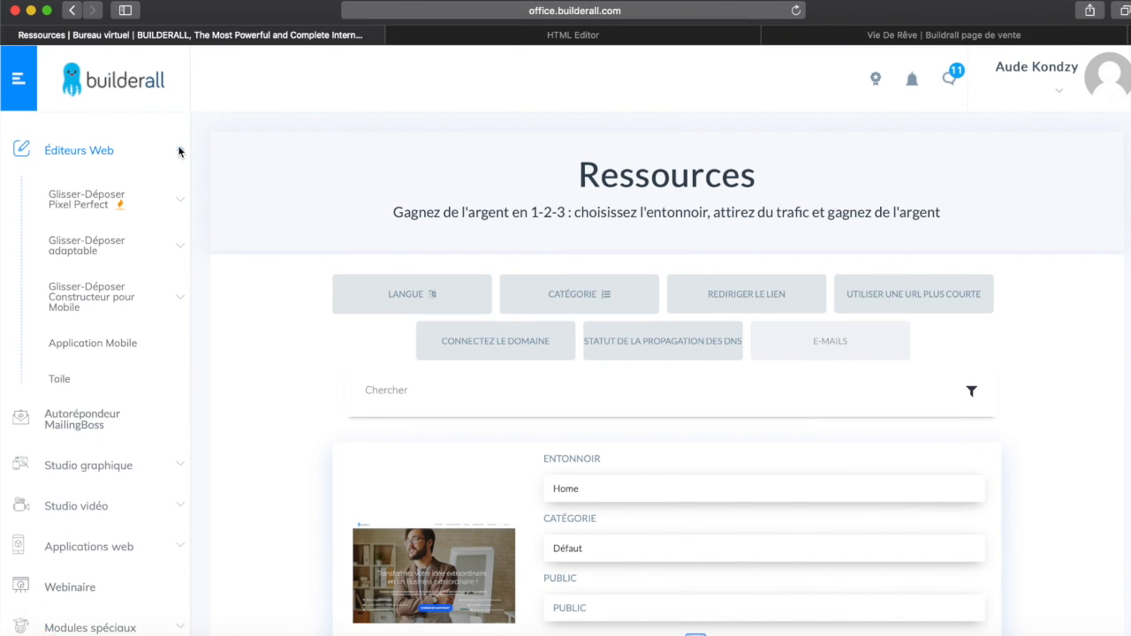
left_click(180, 209)
left_click(89, 249)
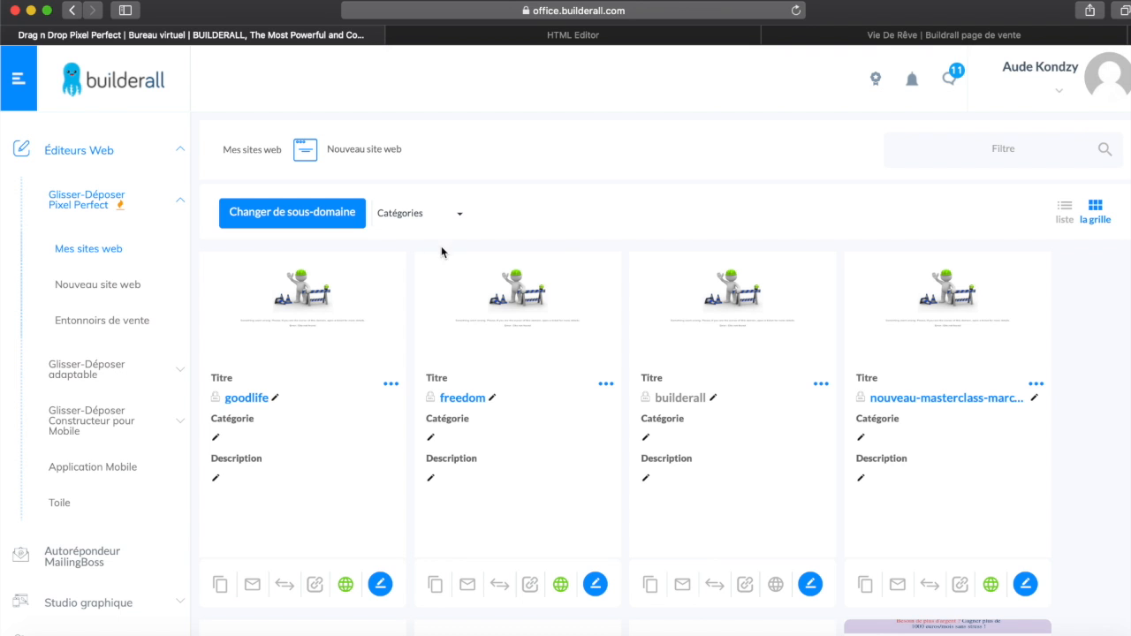
left_click(272, 220)
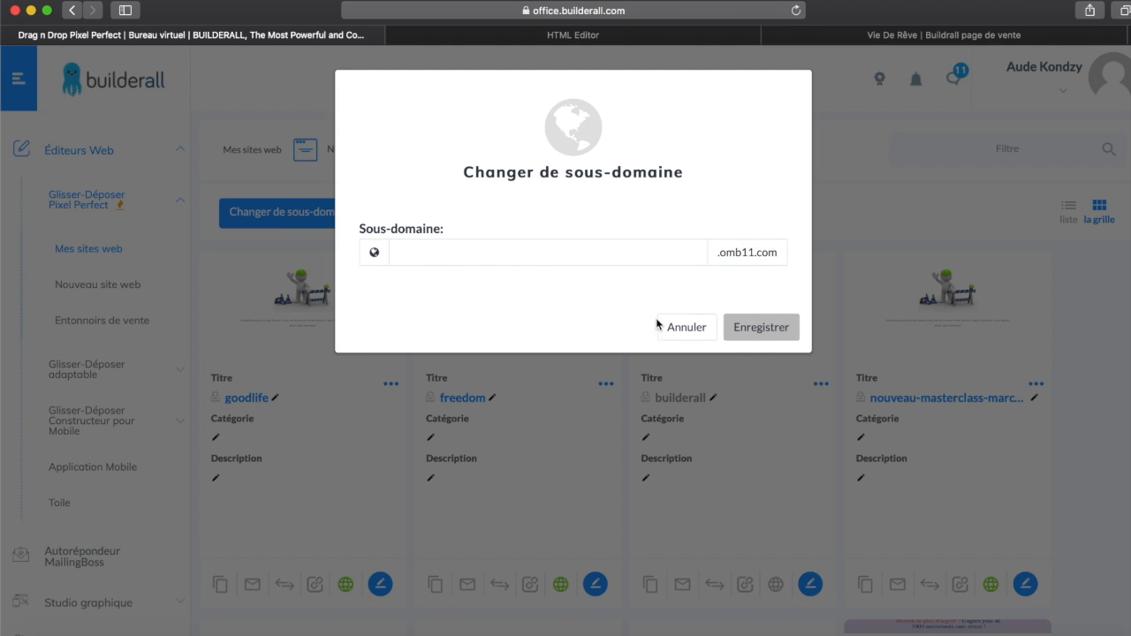
left_click(687, 329)
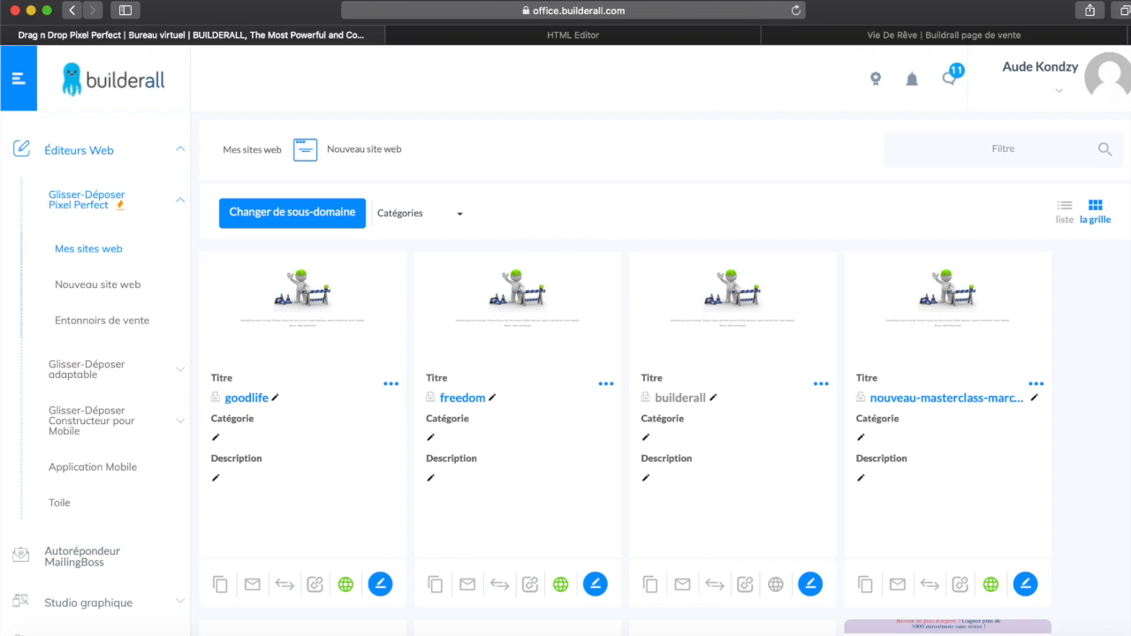
View the page list of the Vie De Rêve layout in the HTML editor, and revisit the websites list and published goodlife page.
left_click(638, 36)
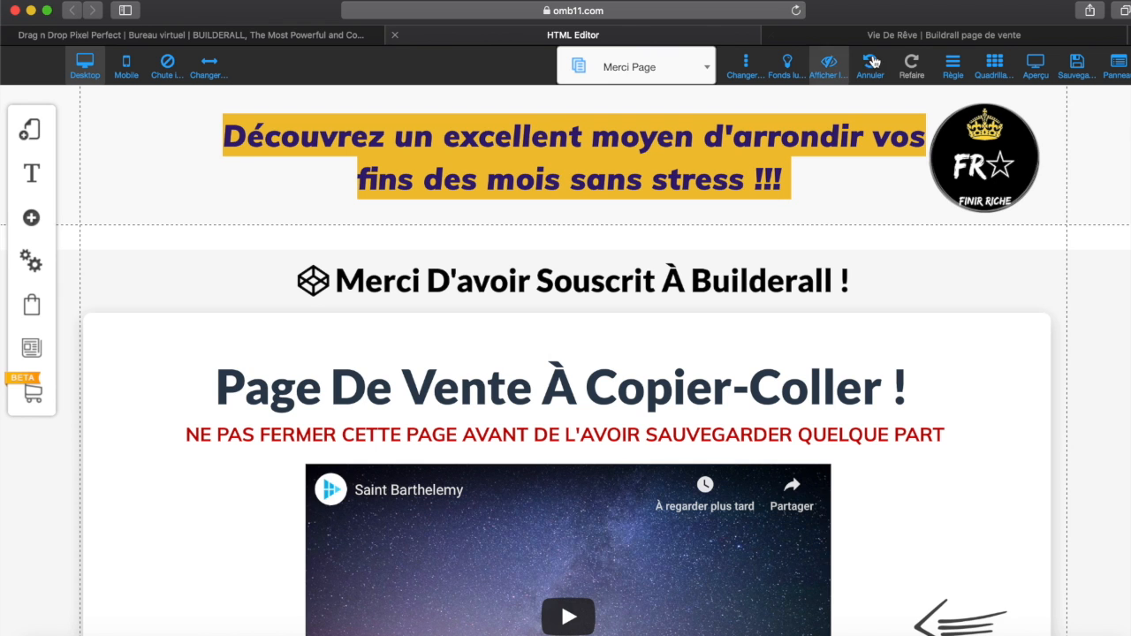
left_click(704, 69)
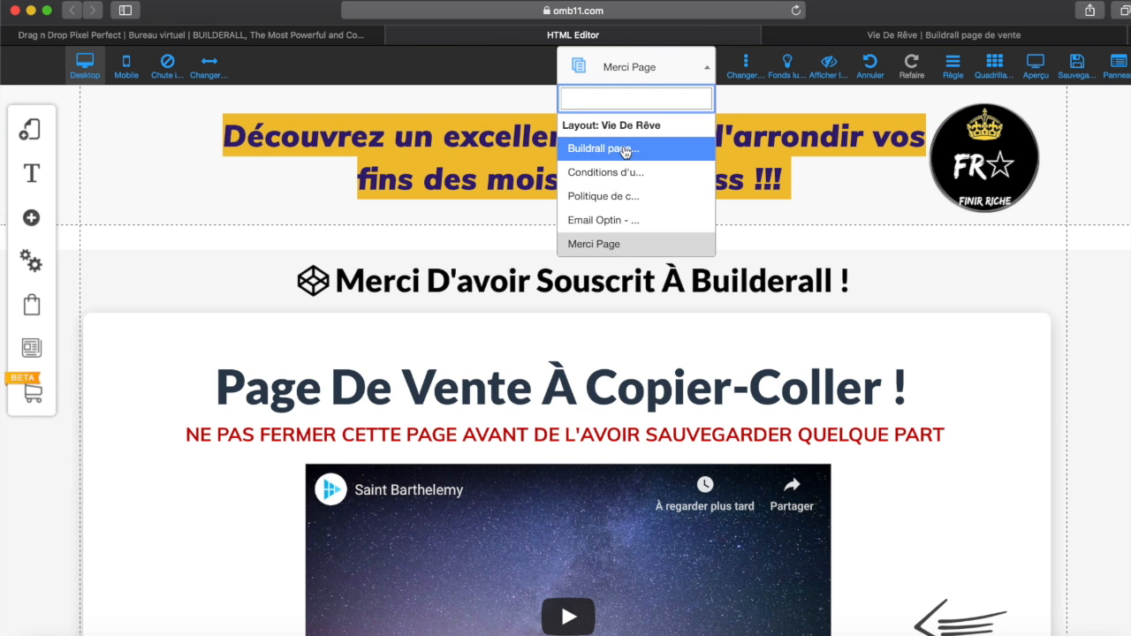
left_click(236, 36)
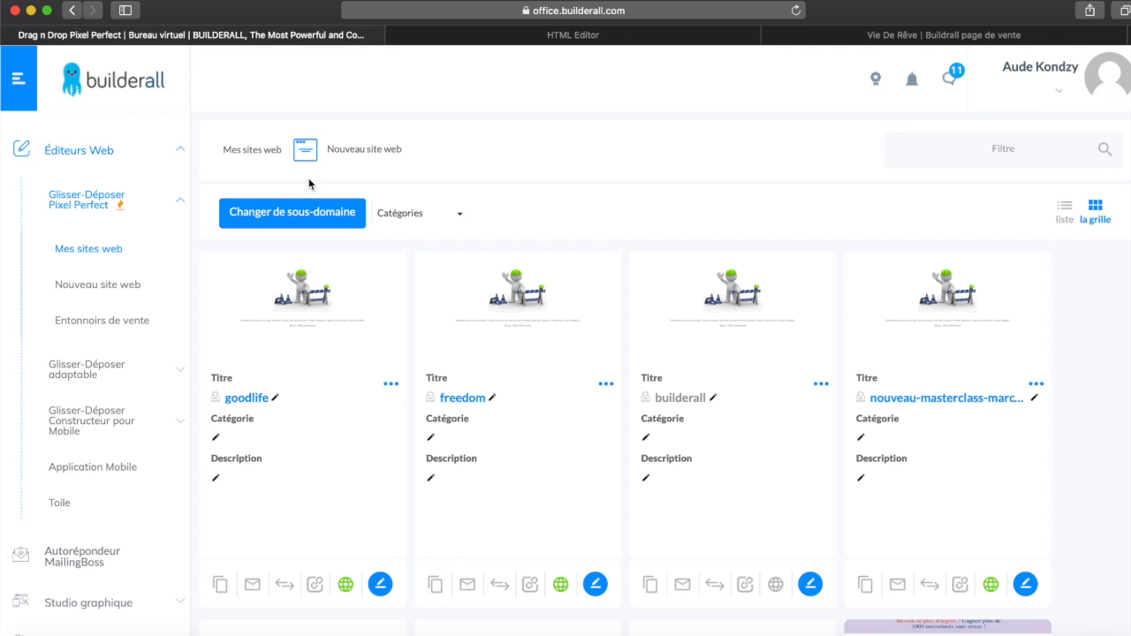
left_click(898, 35)
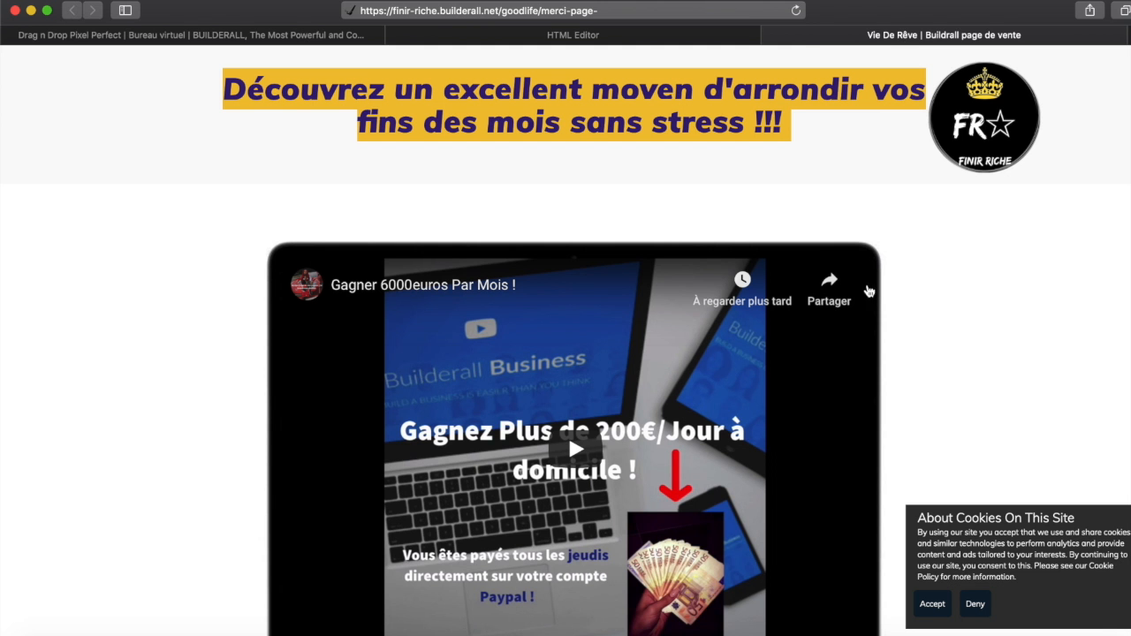